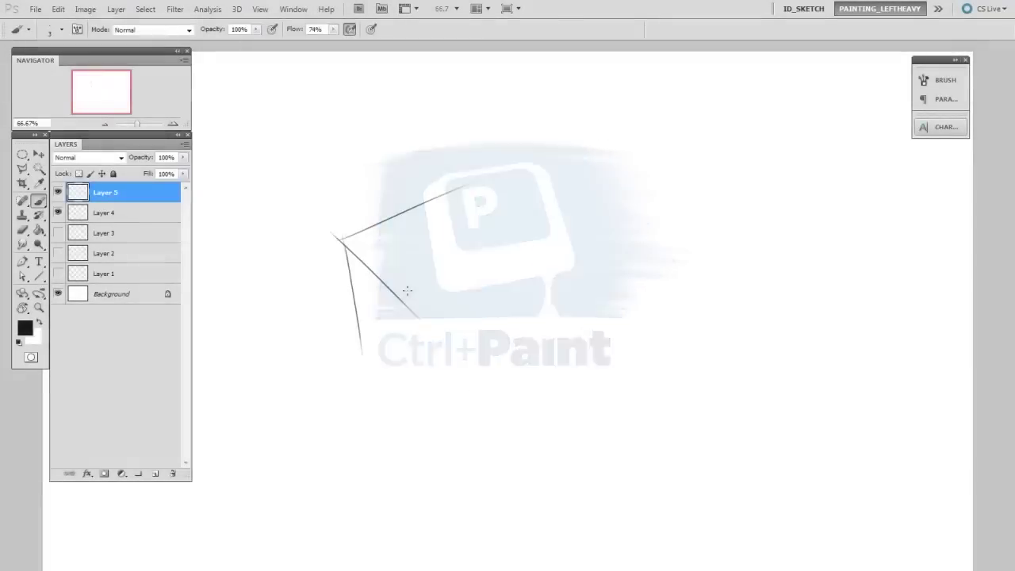
Step: Pencil in the first box's front vertical, diagonal, bottom and back top edges
left_click_drag(400, 299, 414, 409)
mouse_move(358, 343)
left_mouse_down()
mouse_move(416, 409)
mouse_move(570, 325)
left_mouse_up()
left_click_drag(523, 258, 517, 399)
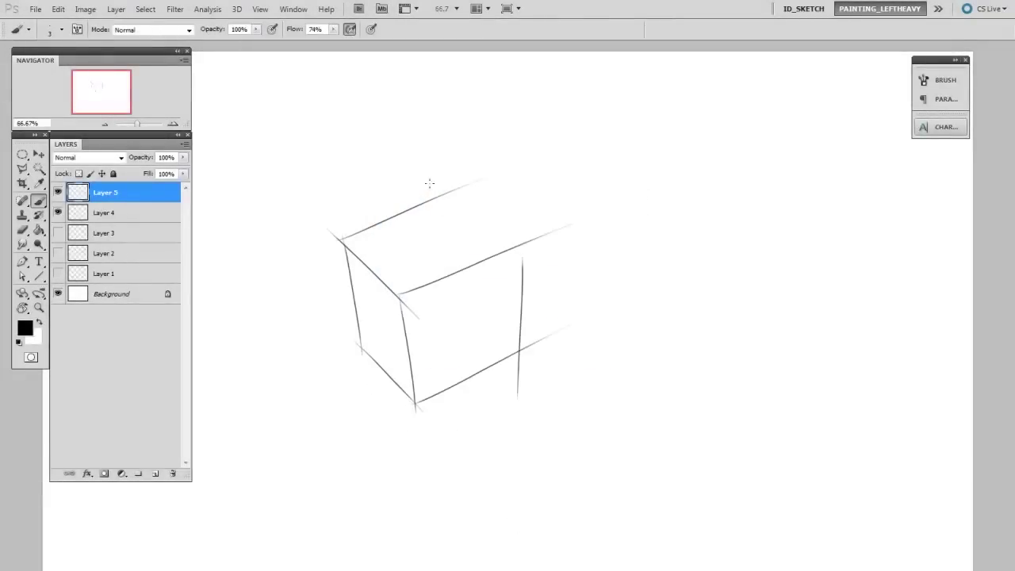
left_click_drag(452, 200, 542, 270)
Step: Sketch a second box to the right: top face, verticals and bottom edges
left_click_drag(645, 178, 663, 326)
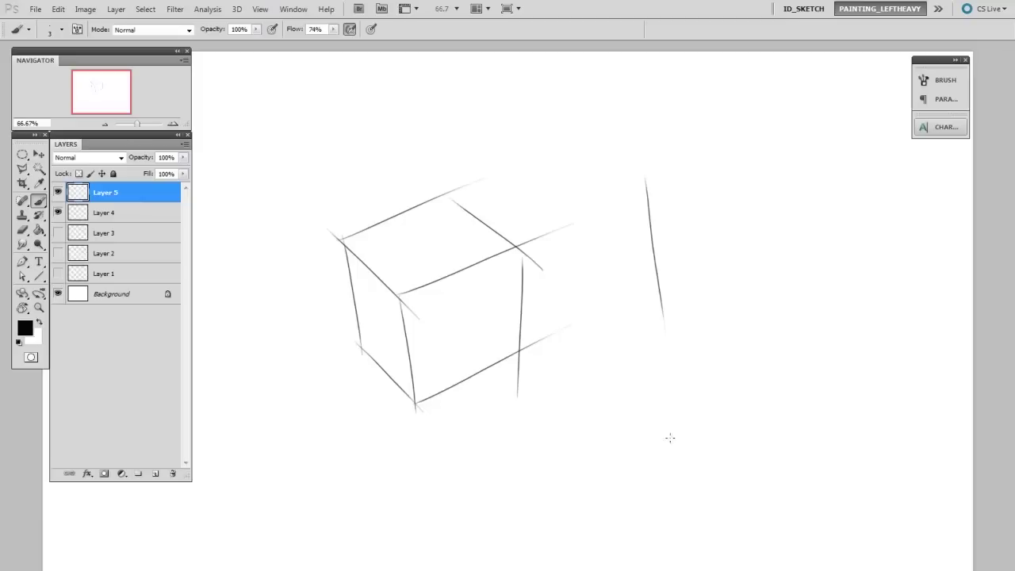
left_click_drag(638, 178, 737, 149)
left_click_drag(680, 195, 800, 155)
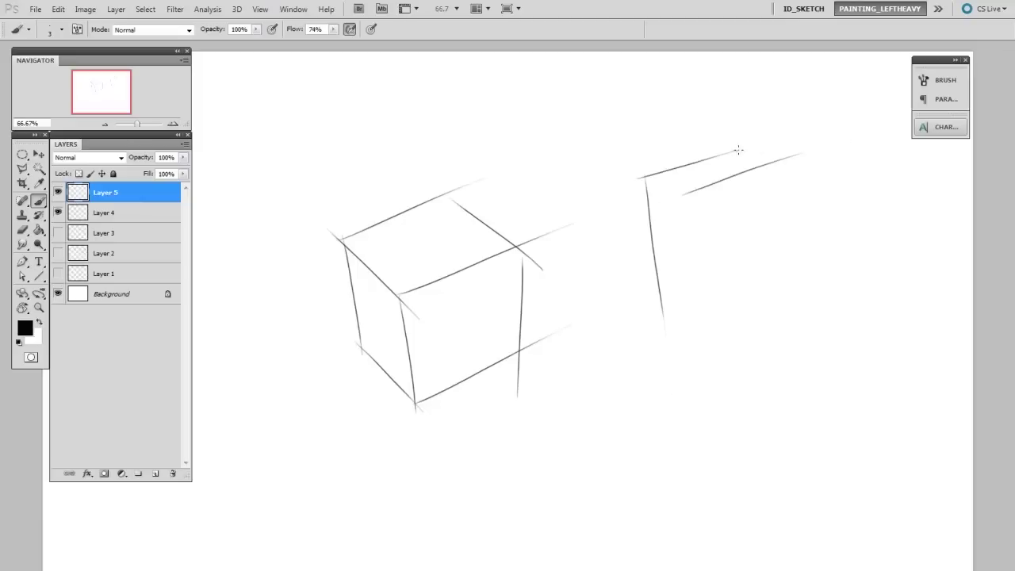
left_click_drag(737, 151, 800, 155)
mouse_move(644, 181)
left_mouse_down()
mouse_move(684, 194)
mouse_move(713, 345)
left_mouse_up()
left_click_drag(790, 159, 812, 353)
left_click_drag(703, 319, 805, 268)
left_click_drag(651, 282, 706, 320)
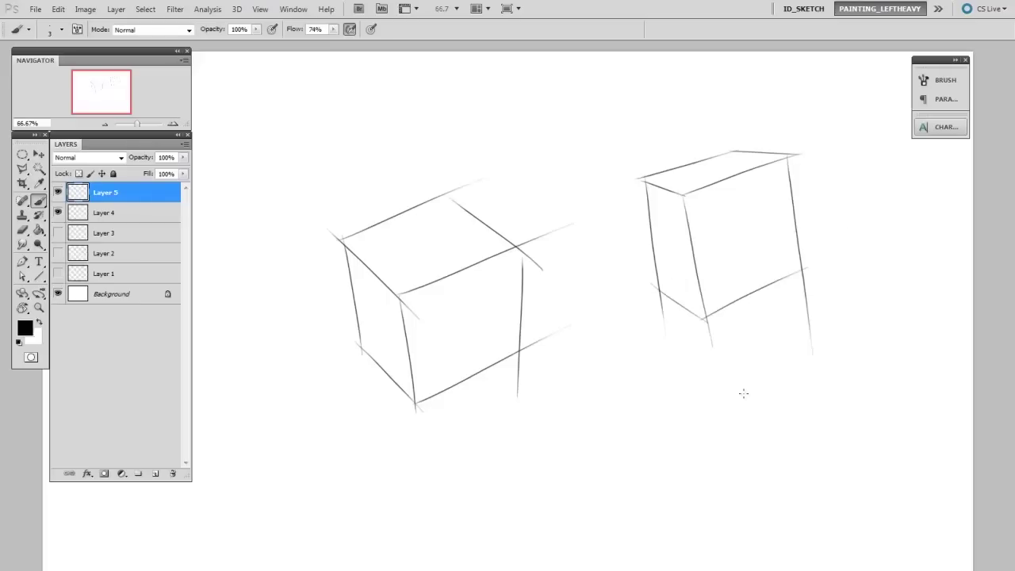
mouse_move(604, 359)
left_mouse_down()
mouse_move(622, 436)
mouse_move(672, 338)
left_mouse_up()
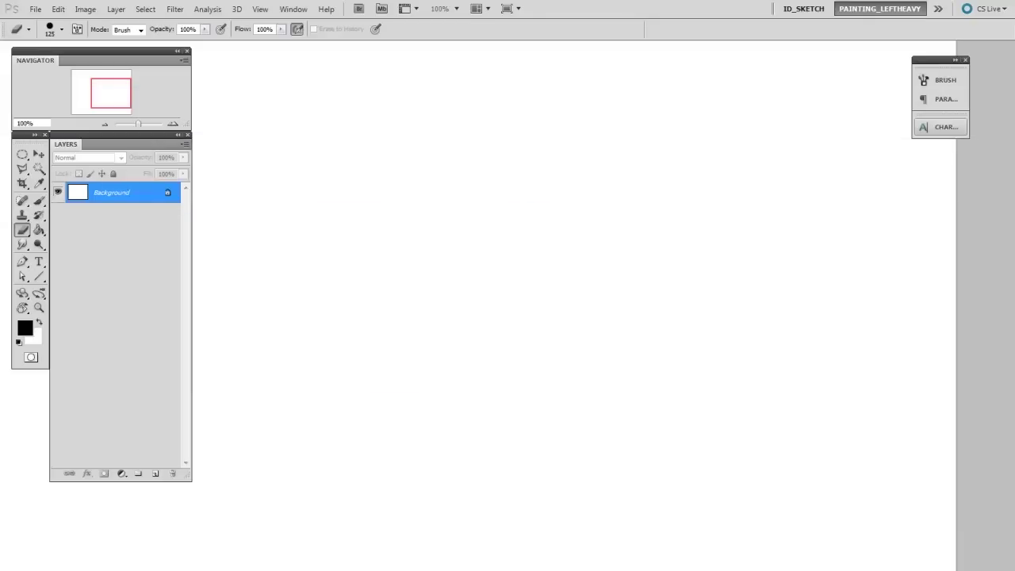
Step: On a new layer, brush a freehand zigzag and two parallel long diagonals
key("ctrl+shift+alt+n")
key("b")
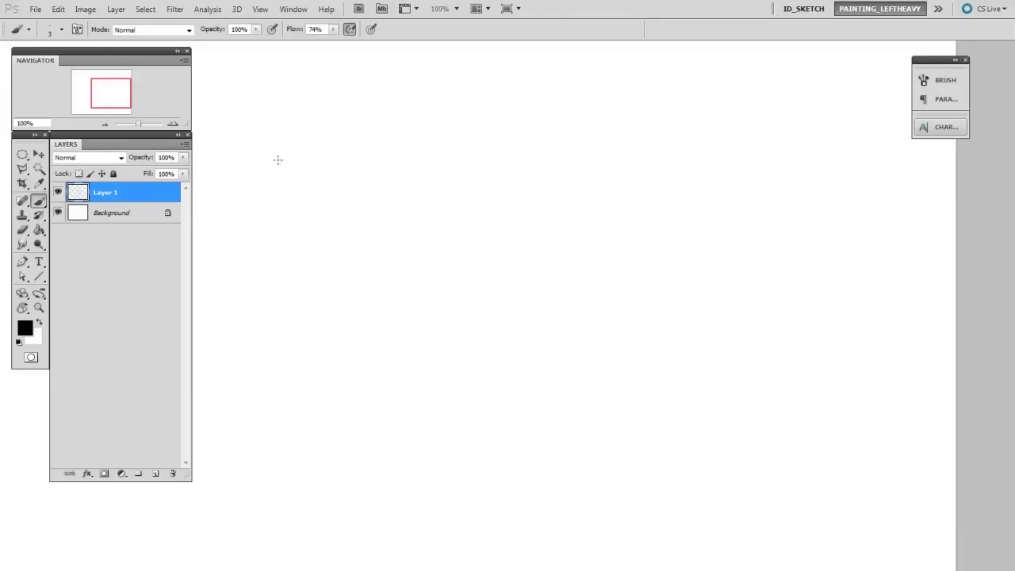
left_click_drag(282, 94, 337, 255)
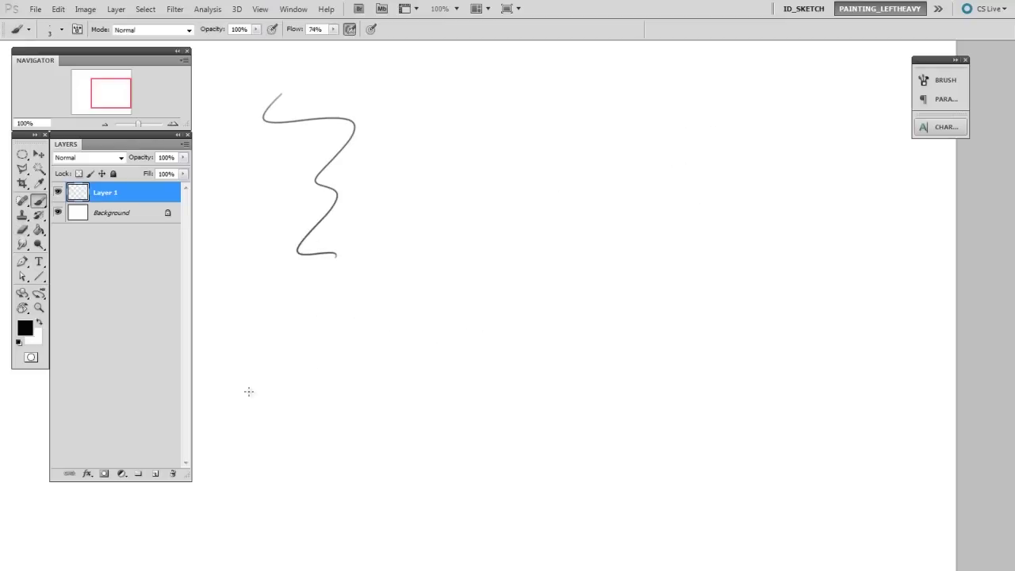
left_click_drag(257, 389, 584, 136)
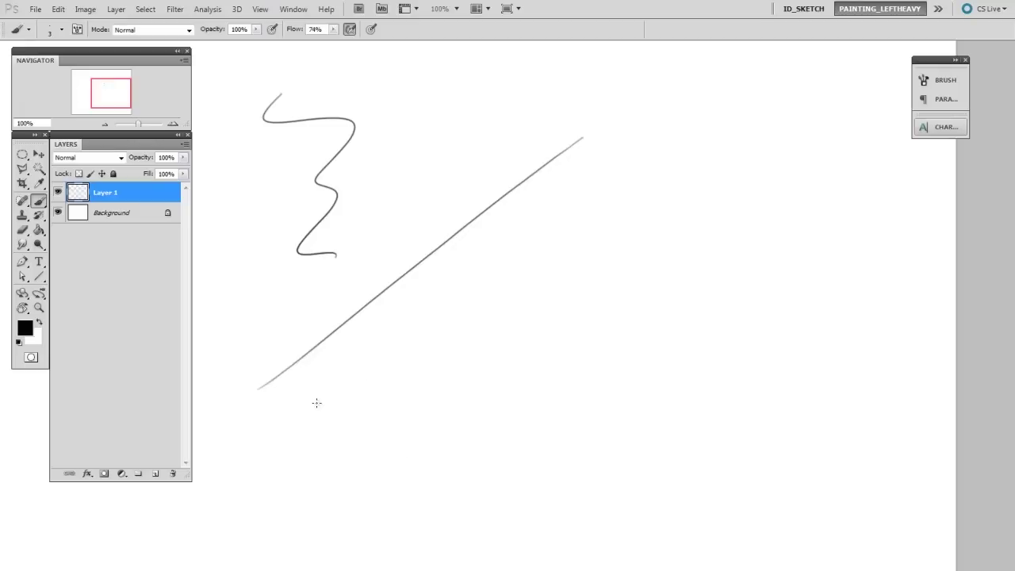
left_click_drag(385, 355, 610, 194)
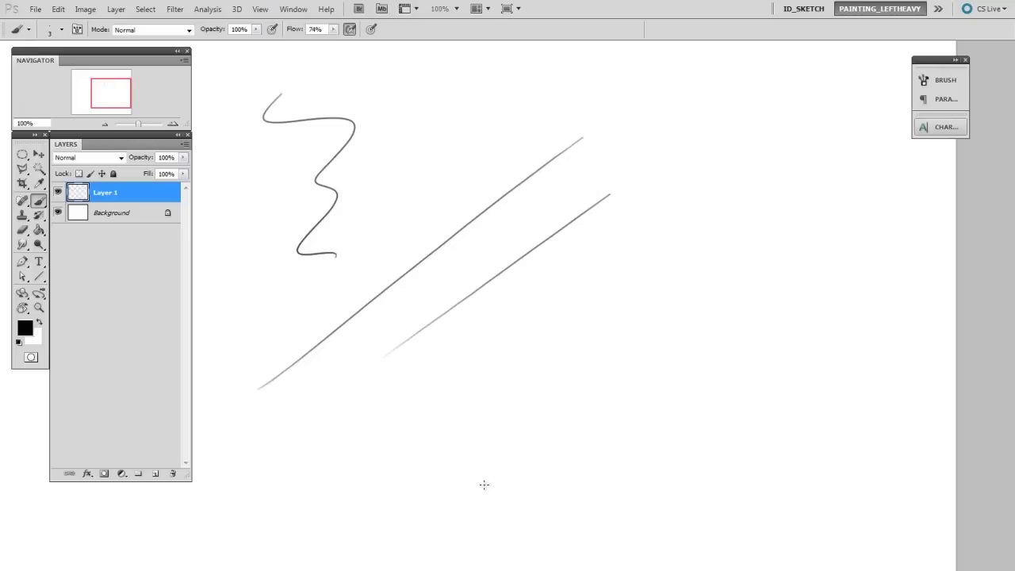
Step: Paint a fan of near-horizontal strokes below the diagonals
left_click_drag(442, 339, 691, 248)
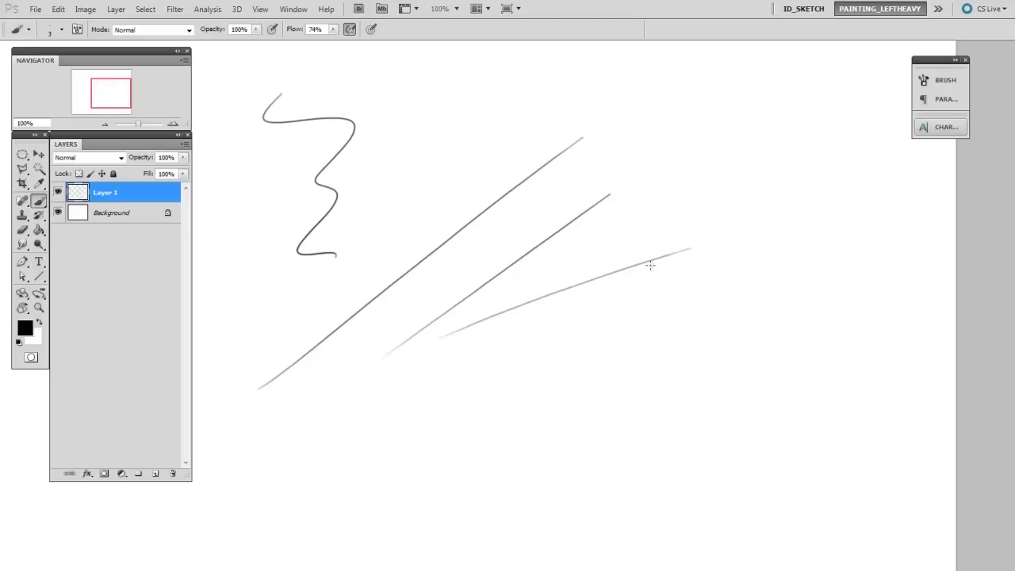
mouse_move(431, 357)
left_mouse_down()
mouse_move(747, 263)
mouse_move(771, 281)
left_mouse_up()
left_click_drag(454, 389, 488, 379)
left_click_drag(587, 349, 772, 299)
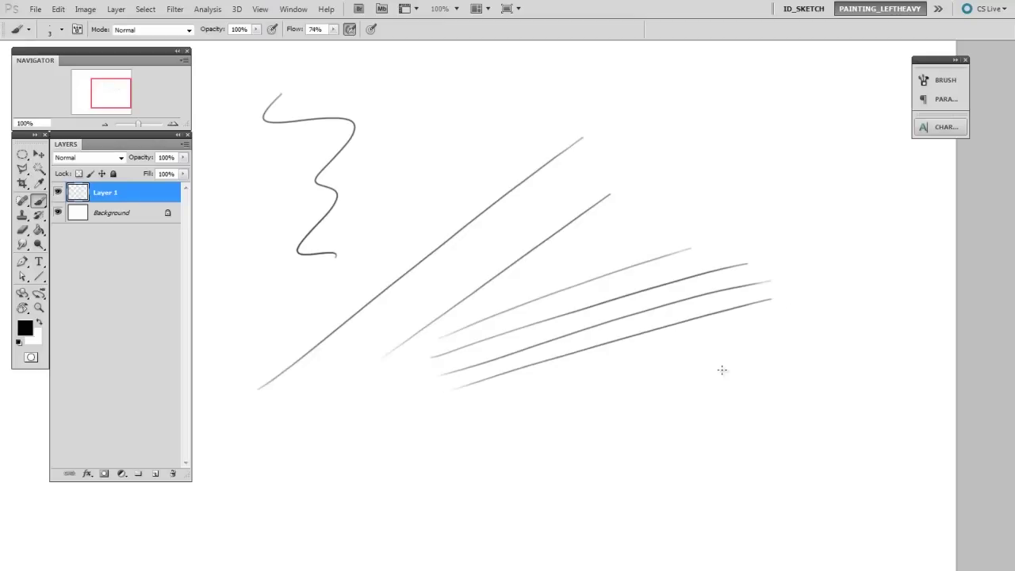
left_click_drag(539, 307, 492, 183)
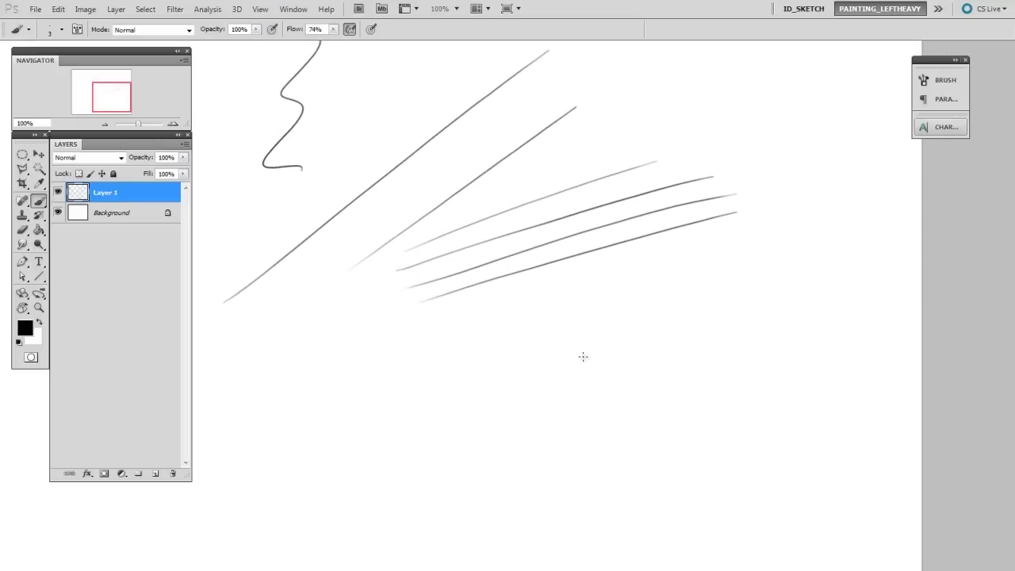
Step: Tilt the canvas about 16 degrees and paint two strokes crossing the steep lines
key("r")
mouse_move(785, 347)
left_mouse_down()
mouse_move(767, 255)
mouse_move(611, 166)
mouse_move(436, 177)
mouse_move(512, 148)
left_mouse_up()
key("b")
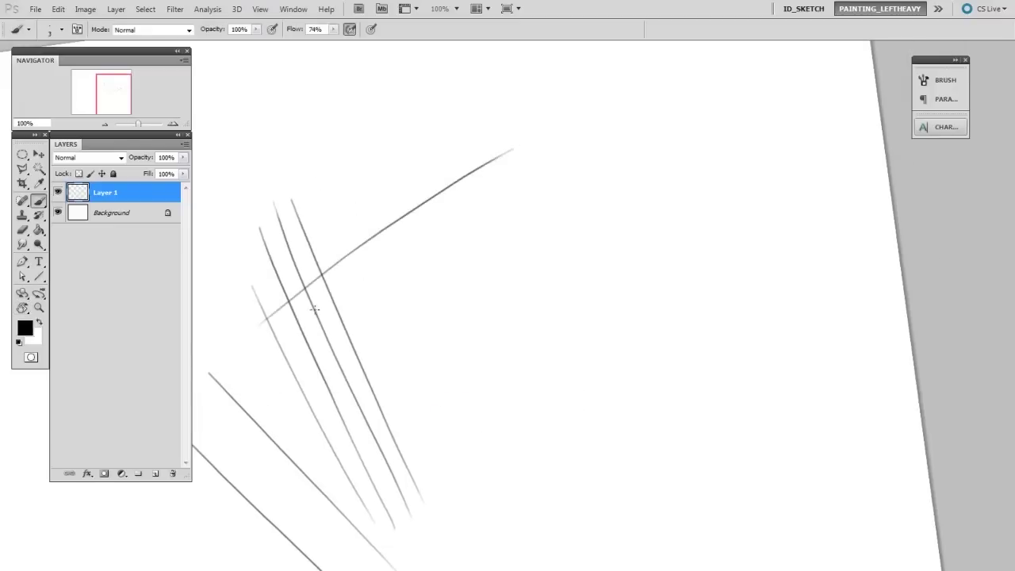
mouse_move(263, 349)
left_mouse_down()
mouse_move(536, 149)
mouse_move(531, 171)
left_mouse_up()
left_click_drag(269, 383, 560, 181)
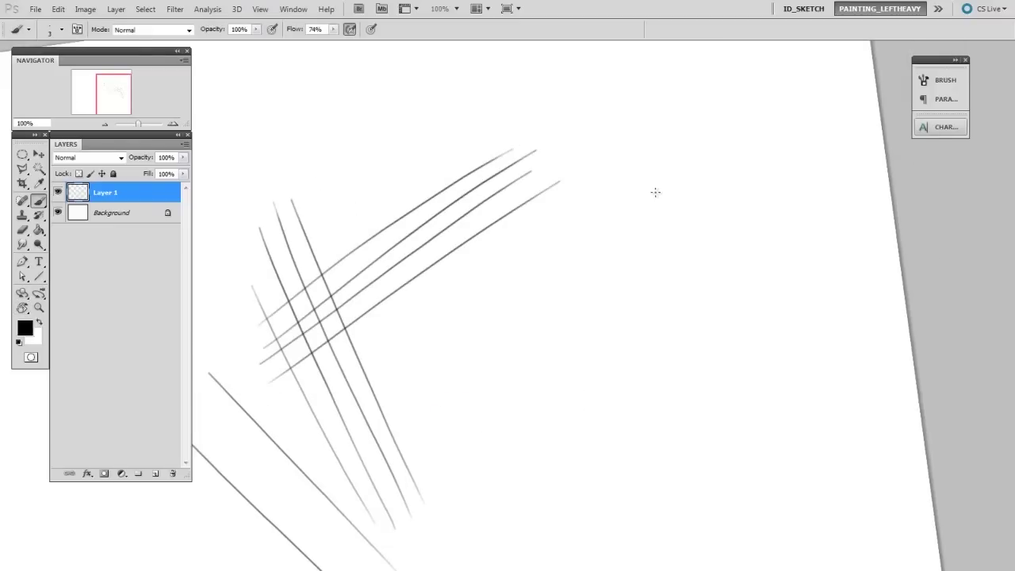
Step: With the view rotated back upright, paint three more crossing strokes and start a fresh layer
left_click_drag(657, 254, 525, 283)
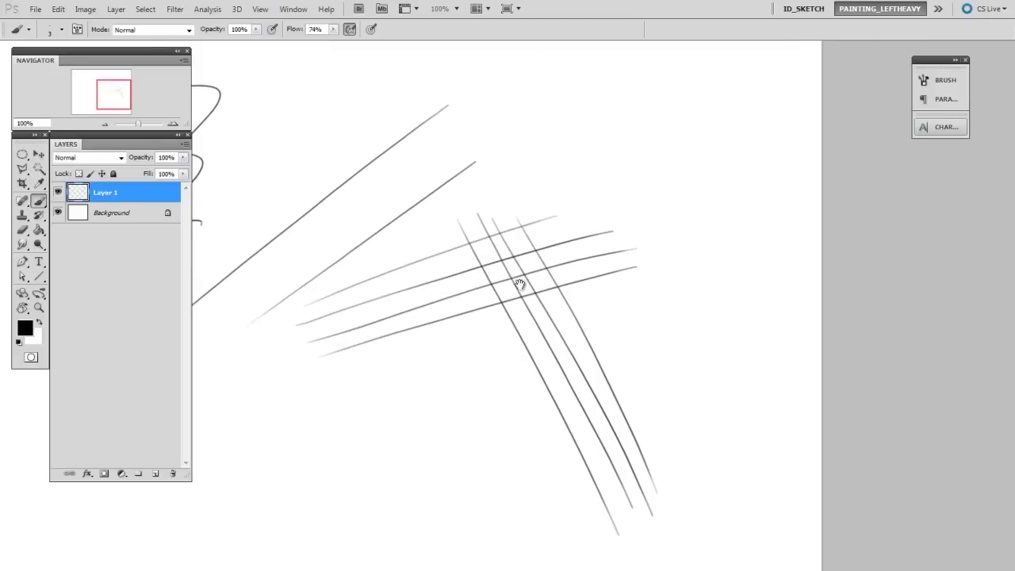
mouse_move(286, 363)
left_mouse_down()
mouse_move(476, 163)
mouse_move(484, 170)
left_mouse_up()
left_click_drag(319, 359, 481, 179)
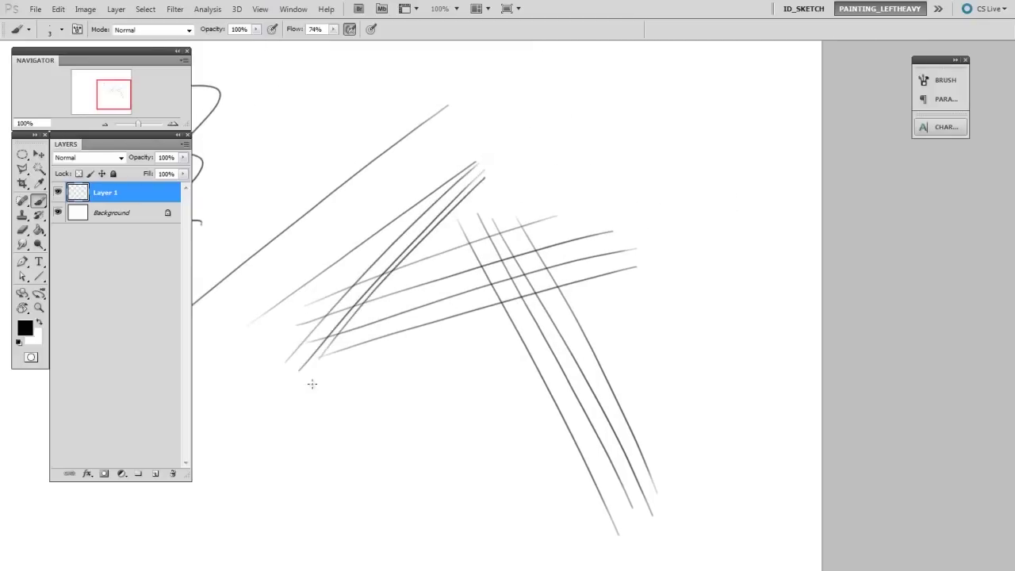
left_click_drag(313, 380, 491, 181)
key("F2")
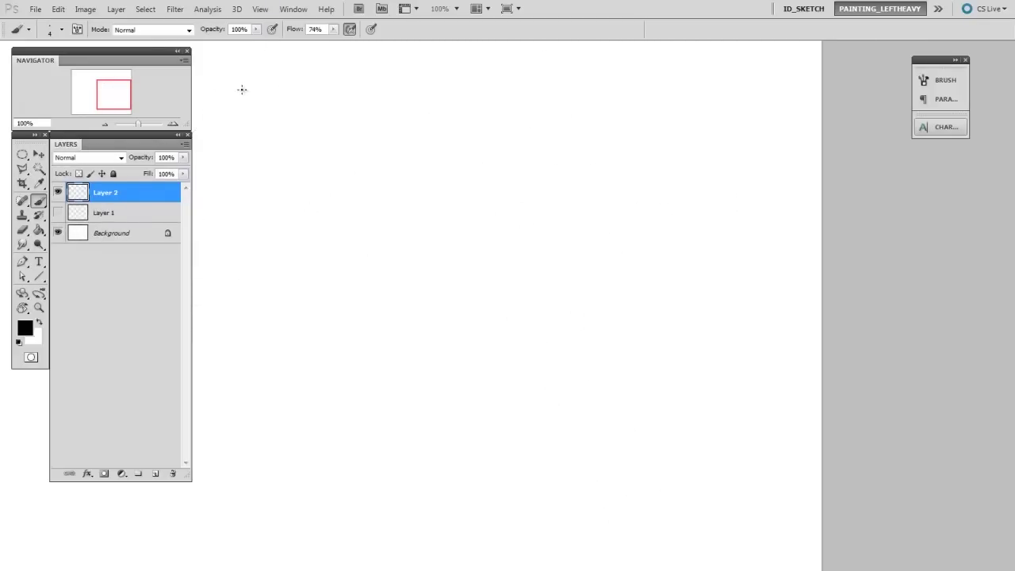
Step: Paint a zigzag, a long fading line and a shift-clicked straight-line zigzag
mouse_move(241, 85)
left_mouse_down()
mouse_move(275, 161)
mouse_move(254, 198)
left_mouse_up()
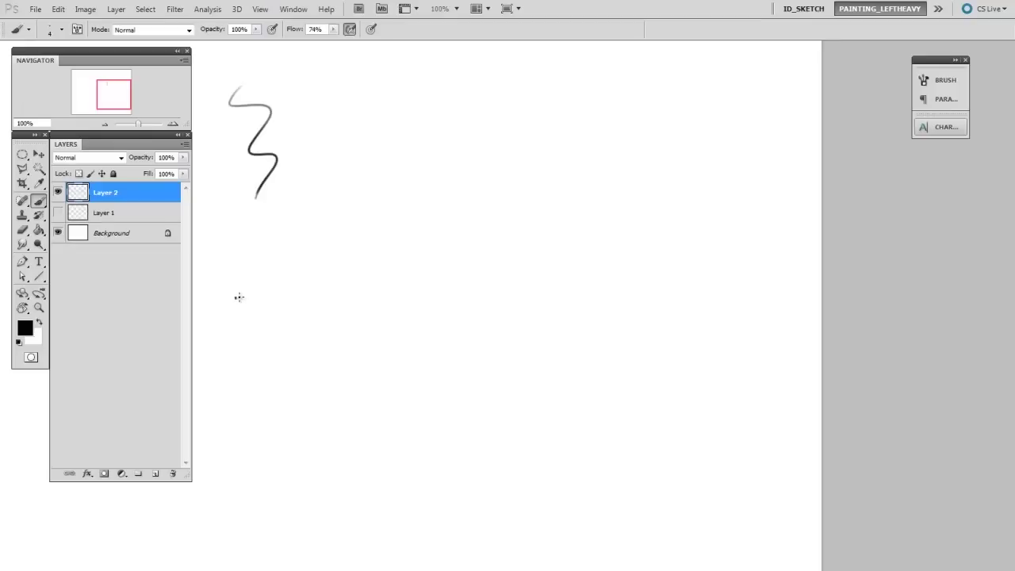
left_click_drag(237, 298, 663, 135)
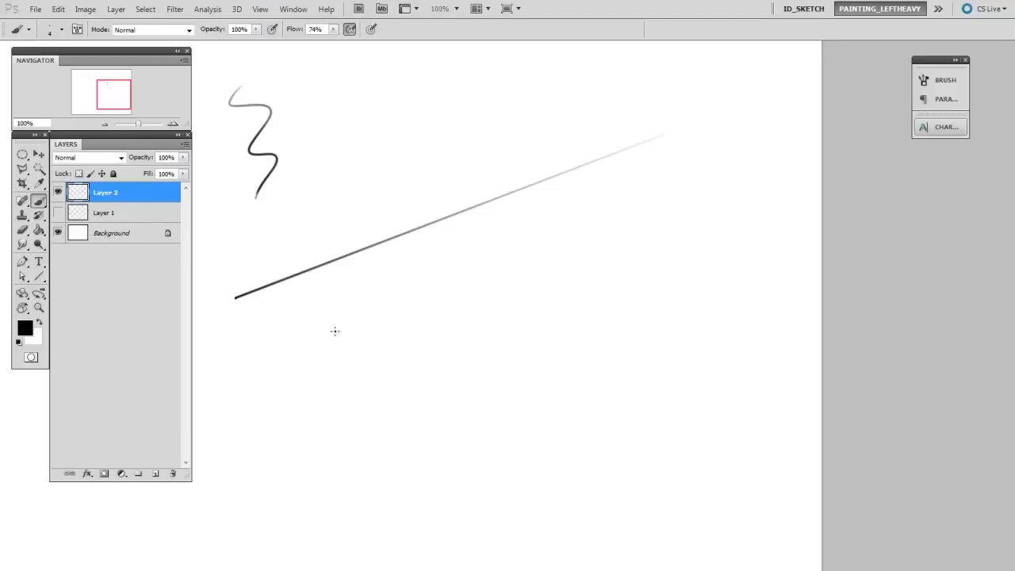
left_click(306, 310)
left_click(681, 298, "shift")
left_click(399, 394, "shift")
left_click(520, 246, "shift")
left_click(592, 394, "shift")
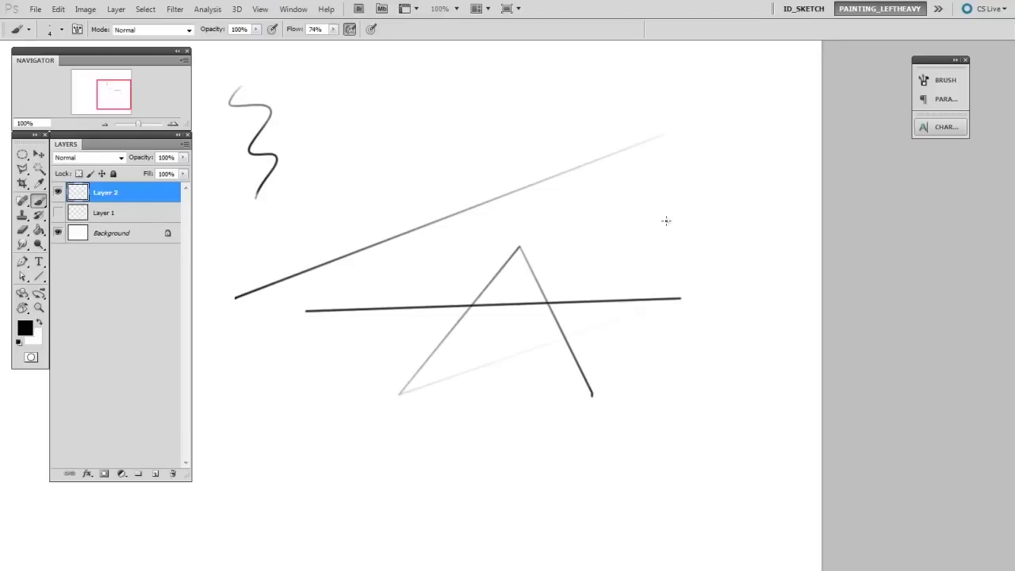
left_click(669, 216, "shift")
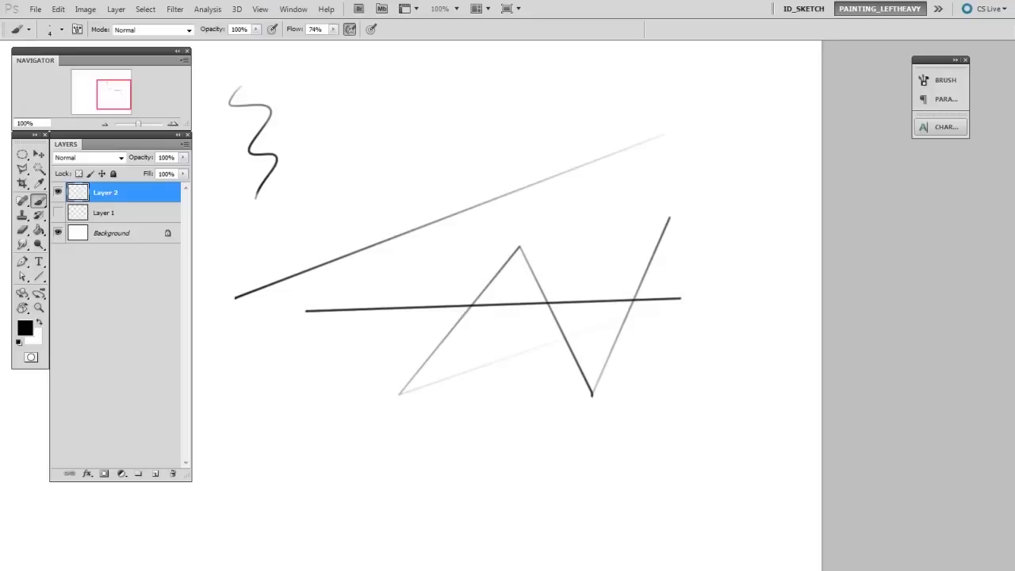
Step: Shift-click a long vertical line and a straight zigzag down to the lower left
left_click(724, 144)
left_click(718, 444, "shift")
left_click(616, 243, "shift")
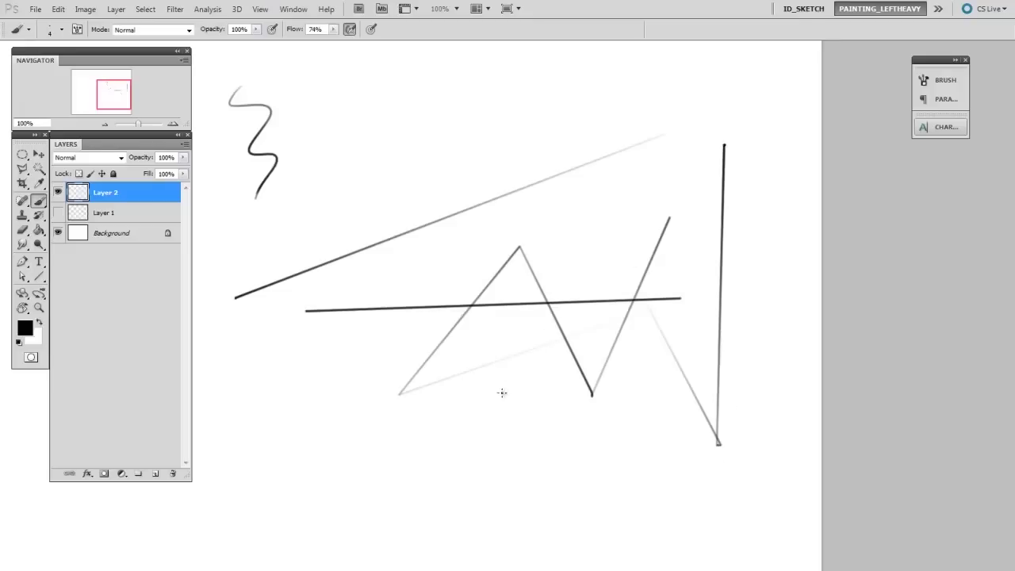
left_click(502, 392, "shift")
left_click(519, 246, "shift")
left_click(337, 391, "shift")
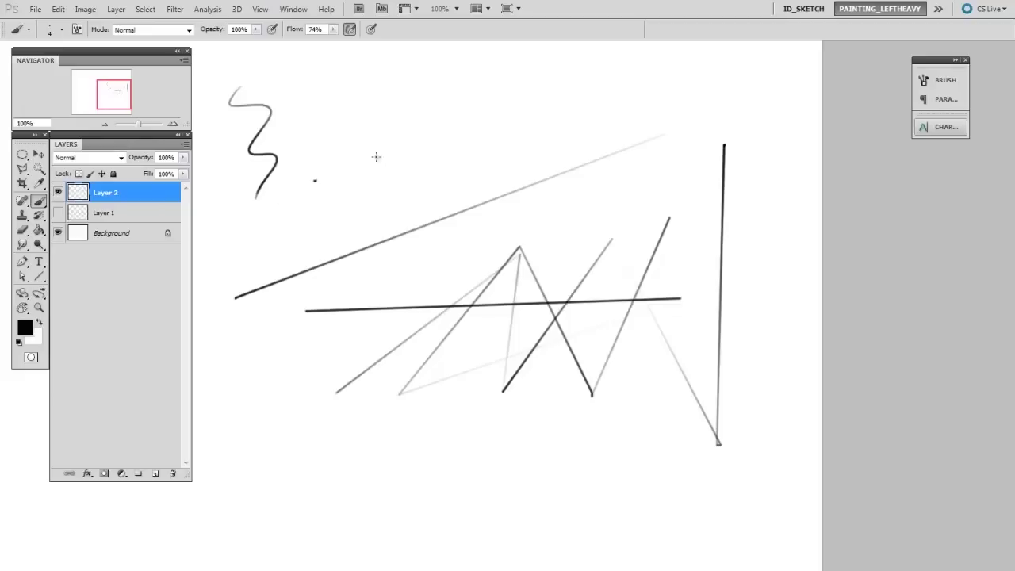
left_click(644, 79, "shift")
scroll(633, 167, "up", 1)
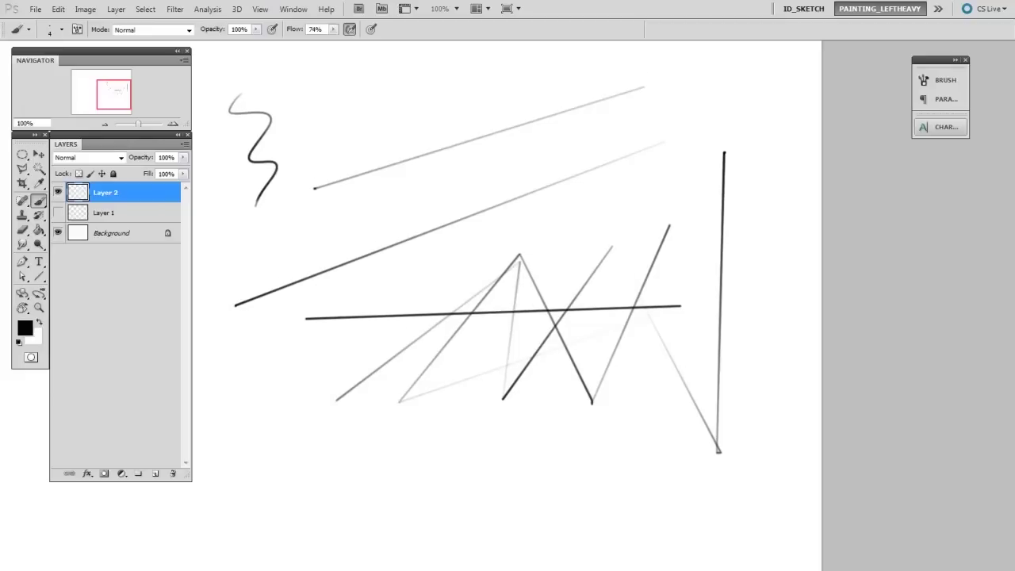
Step: Add a dark straight line under the upper one and a long V at the right
left_click(296, 228)
left_click(661, 119, "shift")
left_click(744, 78)
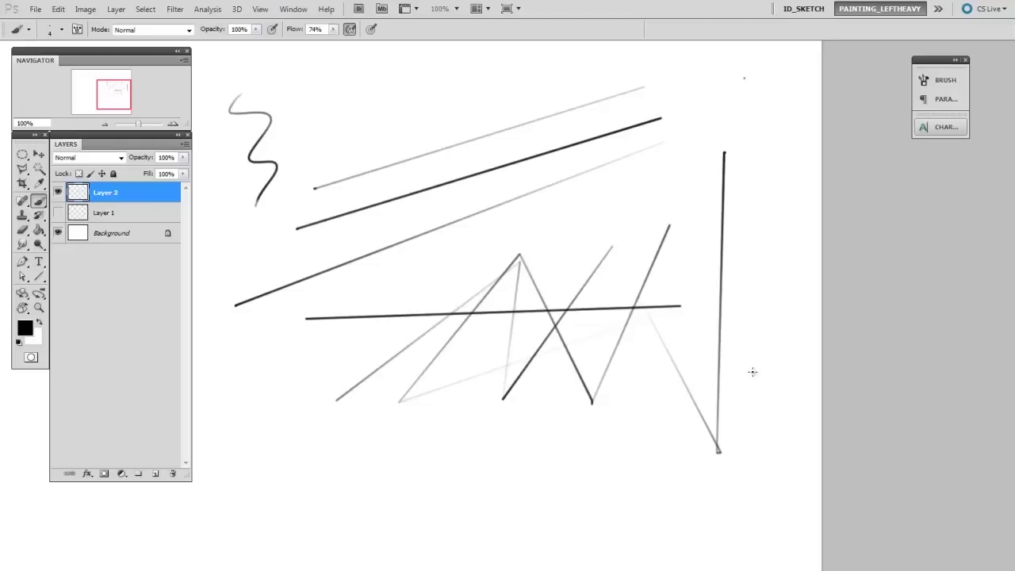
left_click(752, 371, "shift")
left_click(773, 83, "shift")
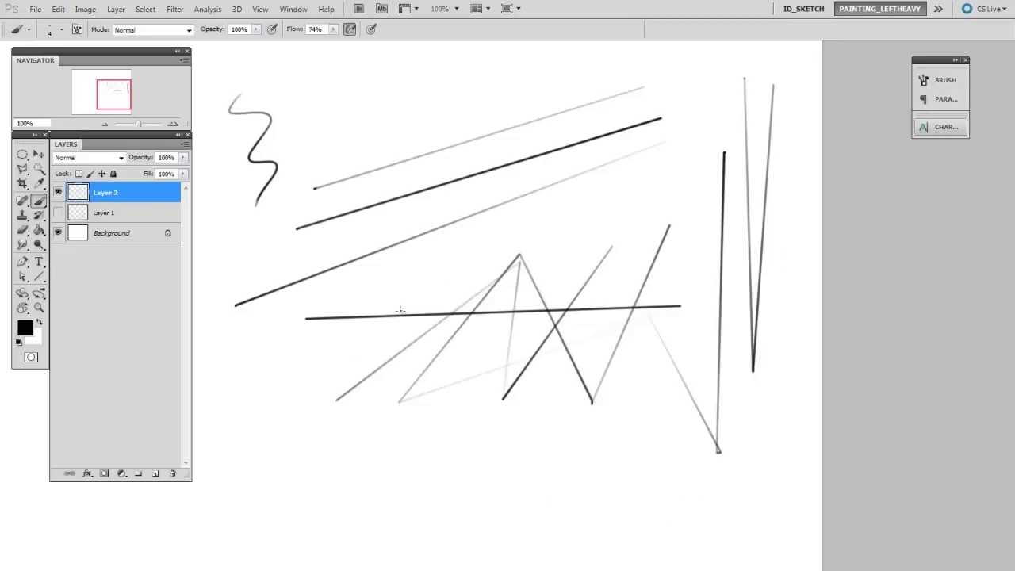
Step: Draw a straight diagonal toward the upper right, going over it to darken it
left_click(567, 229)
left_click(698, 169, "shift")
left_click(564, 230, "shift")
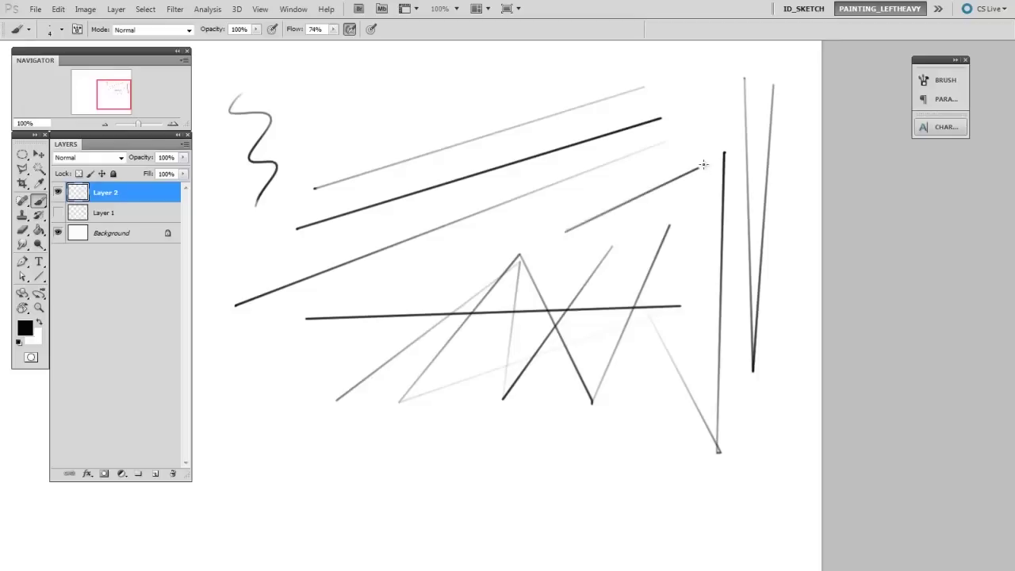
left_click(700, 167, "shift")
left_click(561, 232, "shift")
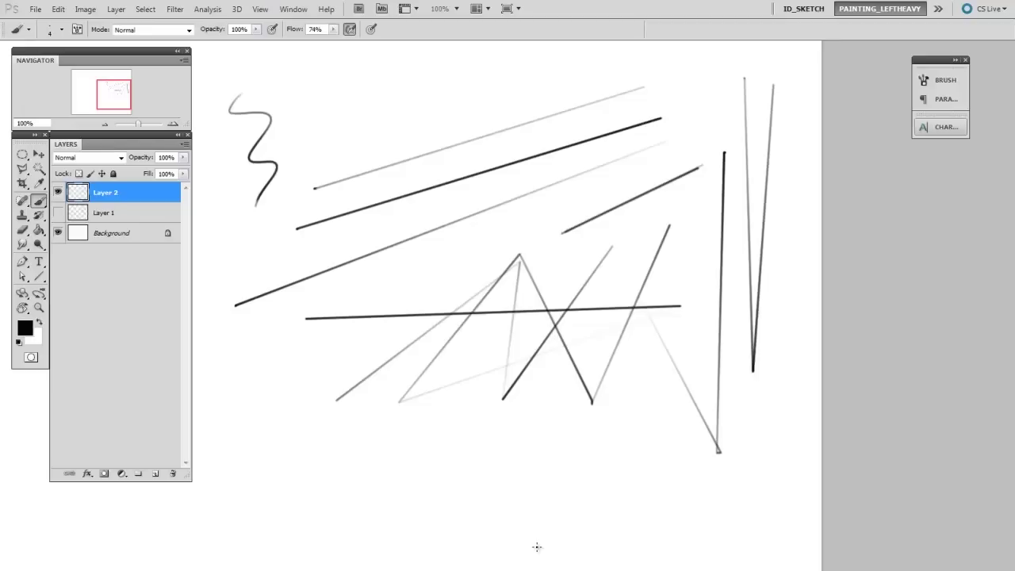
Step: Add a long grey crossing line and two faint diagonal strokes across the middle
left_click(251, 402)
left_click(350, 96, "shift")
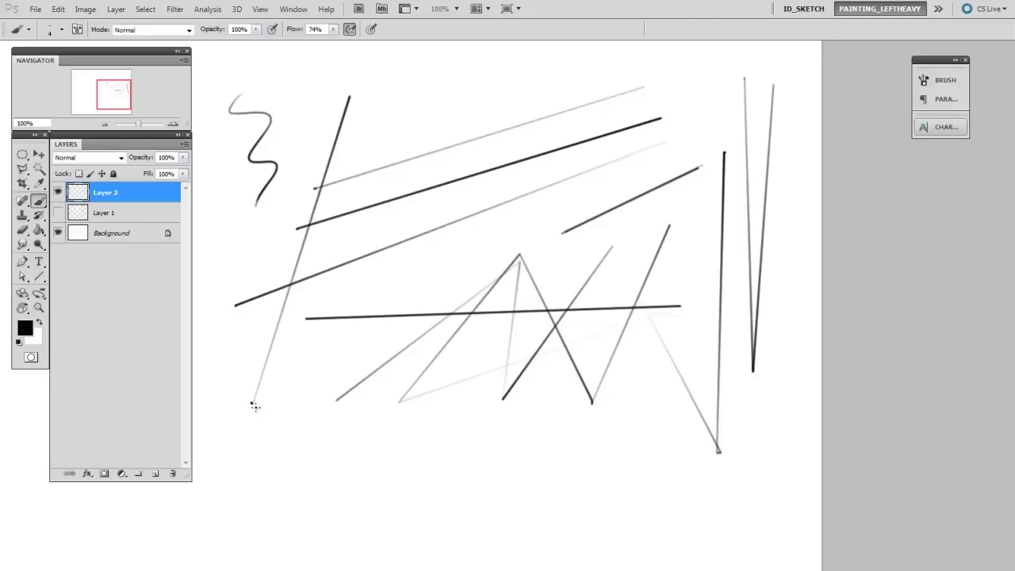
left_click_drag(341, 282, 487, 167)
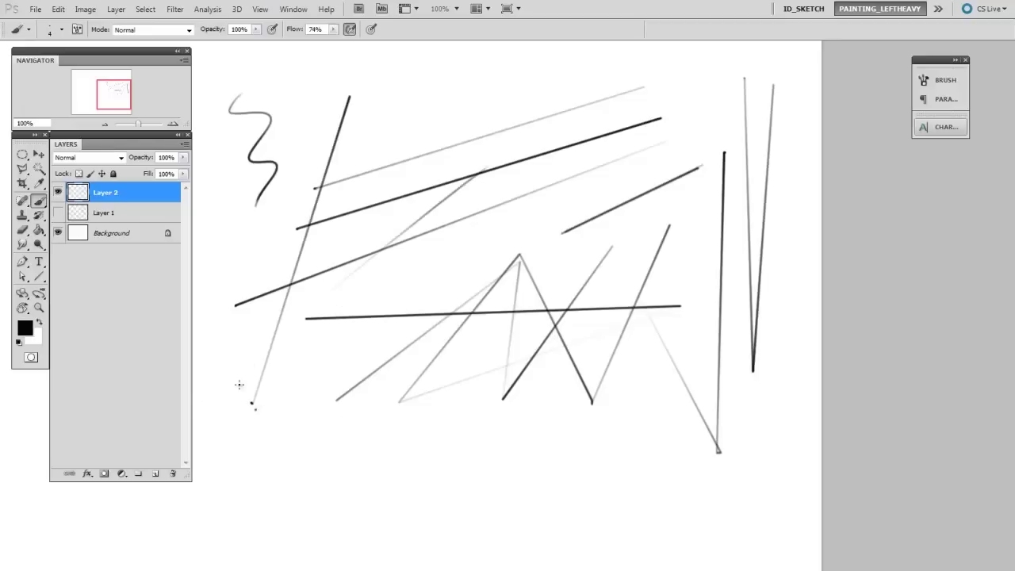
left_click_drag(353, 298, 552, 145)
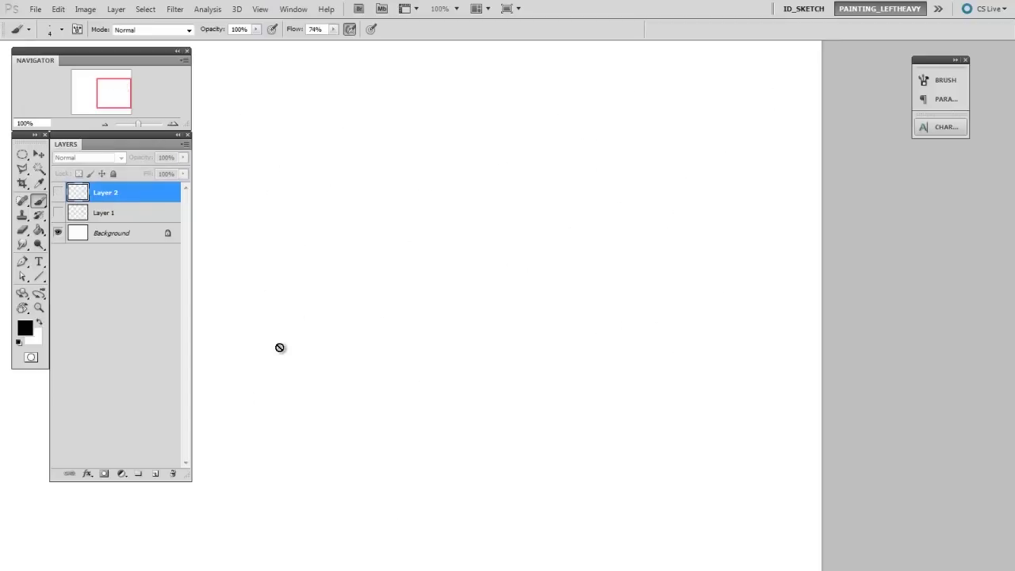
Step: Choose the Line Tool from the shape flyout with 2 px weight in Fill Pixels mode
left_click(39, 278)
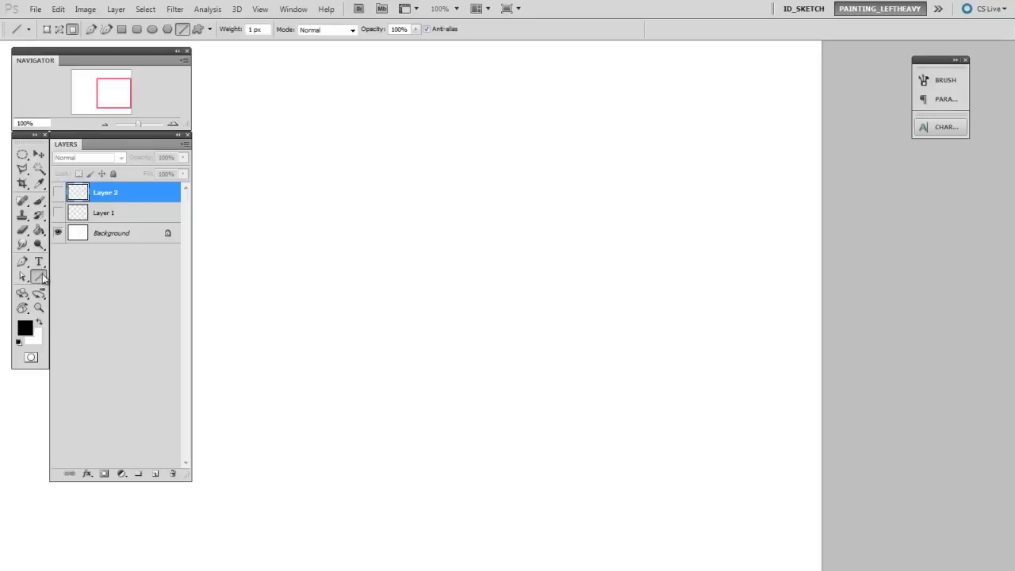
right_click(40, 279)
left_click(115, 325)
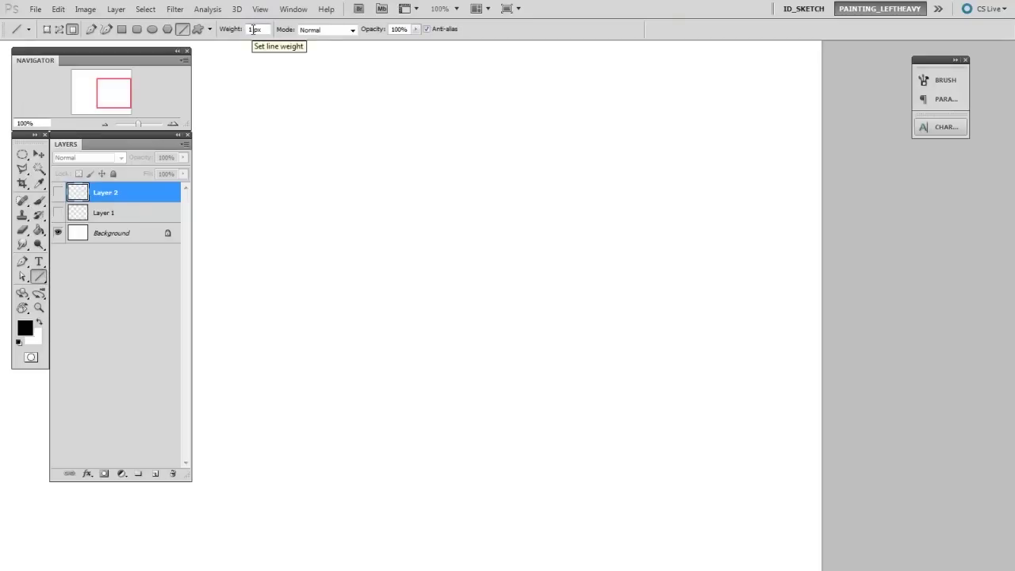
double_click(252, 29)
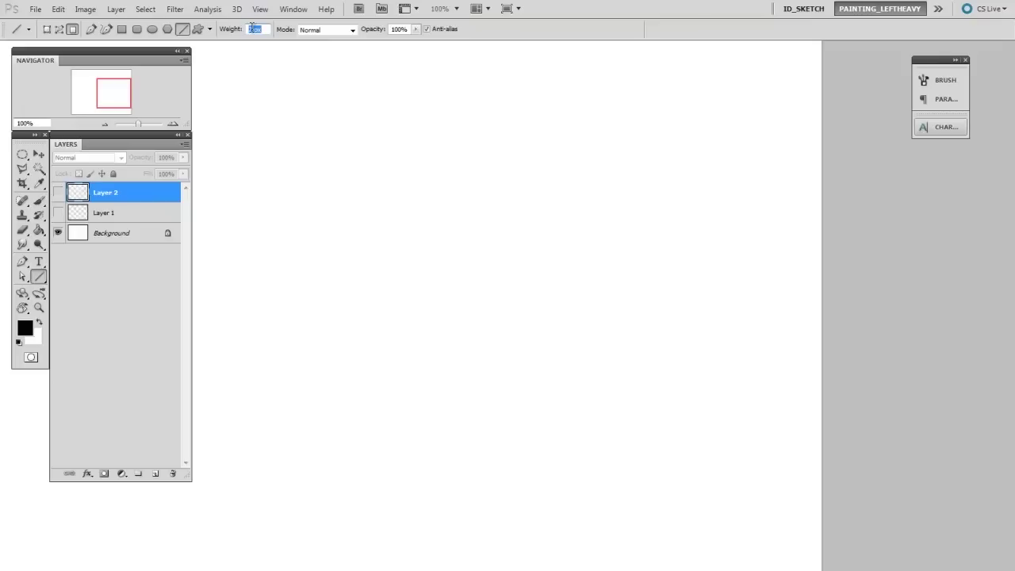
left_click(62, 31)
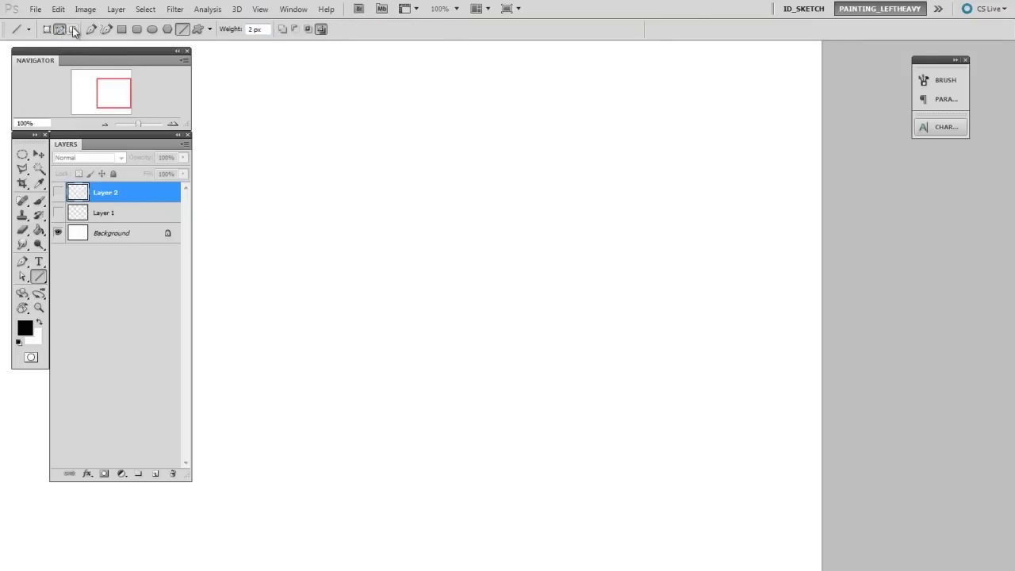
left_click(73, 30)
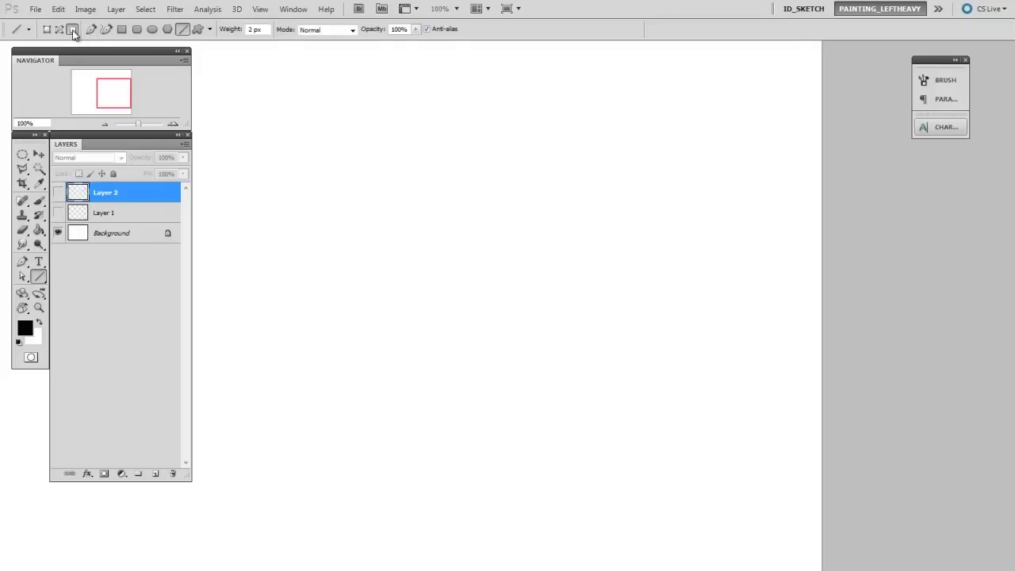
Step: Add Layer 3 and drag five straight black lines fanning from the upper left
key("ctrl+shift+alt+n")
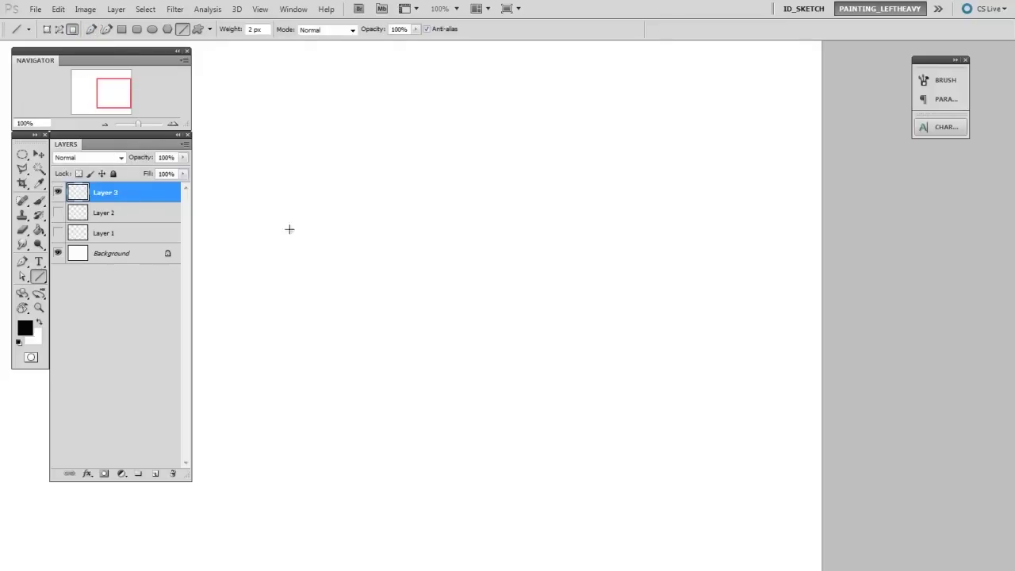
mouse_move(258, 114)
left_mouse_down()
mouse_move(663, 332)
mouse_move(586, 330)
left_mouse_up()
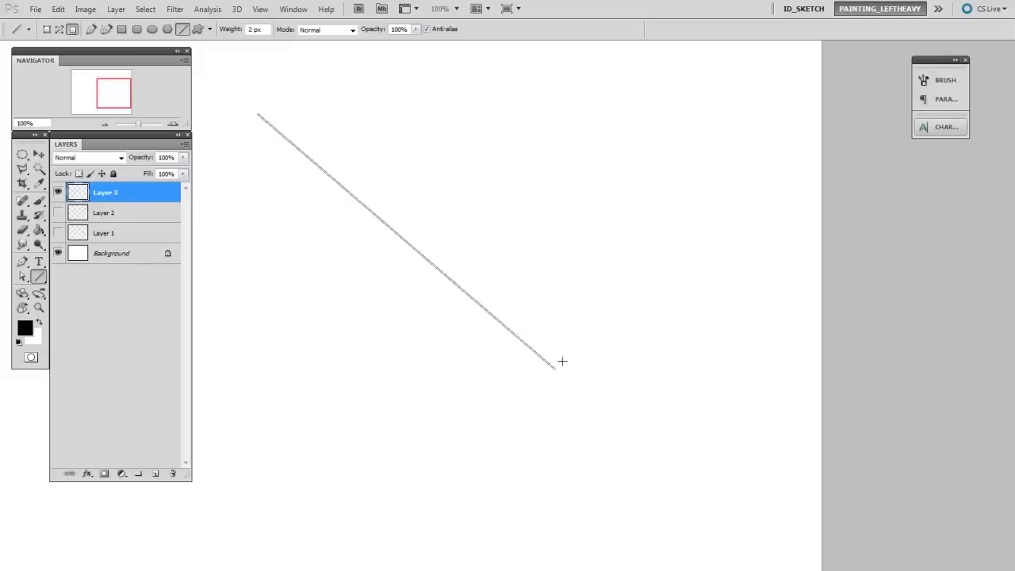
left_click_drag(586, 330, 666, 161)
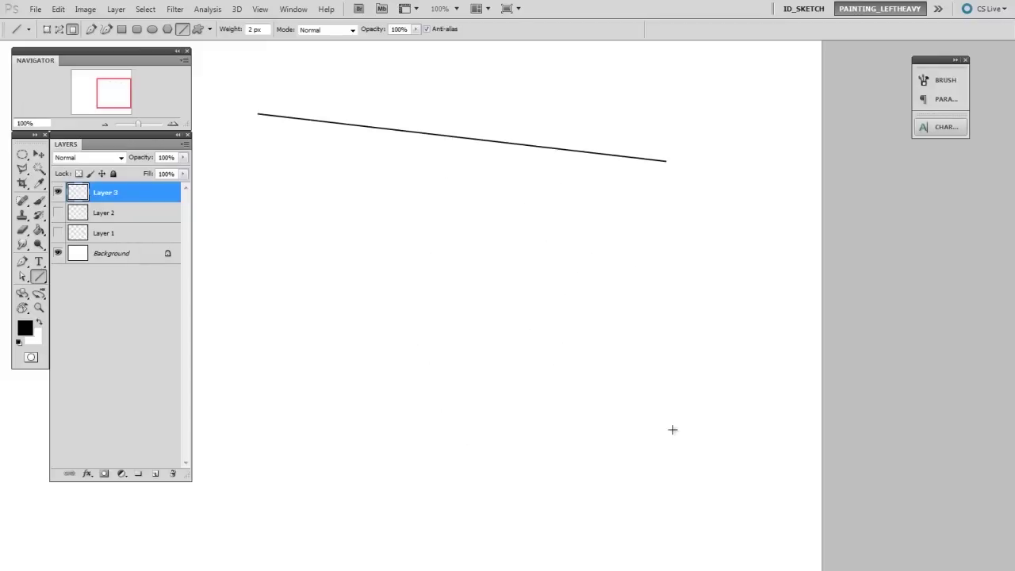
left_click_drag(247, 151, 716, 293)
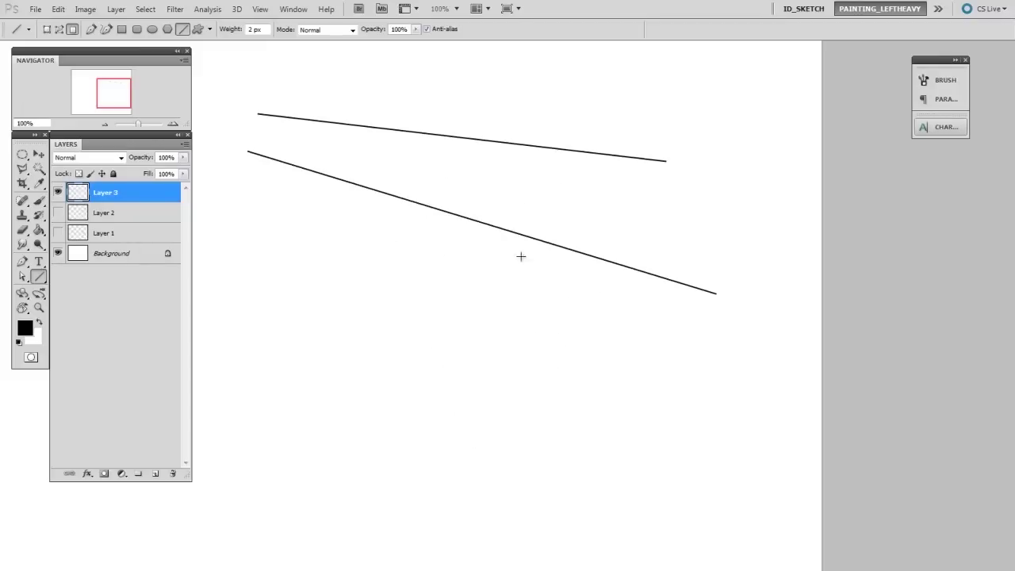
mouse_move(232, 168)
left_mouse_down()
mouse_move(698, 319)
mouse_move(678, 345)
left_mouse_up()
left_click_drag(264, 138, 763, 251)
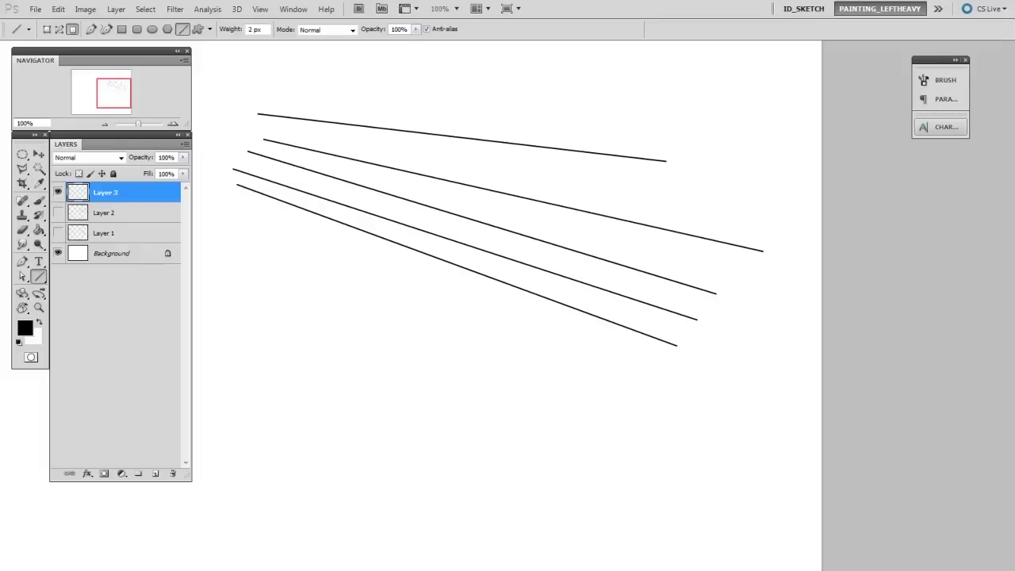
Step: Try a freehand brush stroke above the top line, then erase and undo it away
key("b")
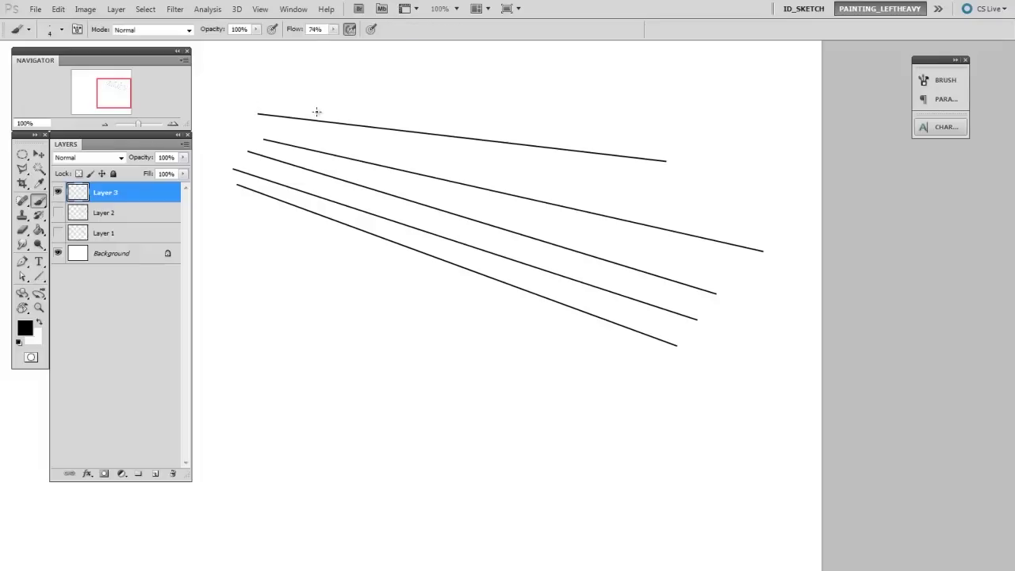
left_click_drag(266, 103, 750, 155)
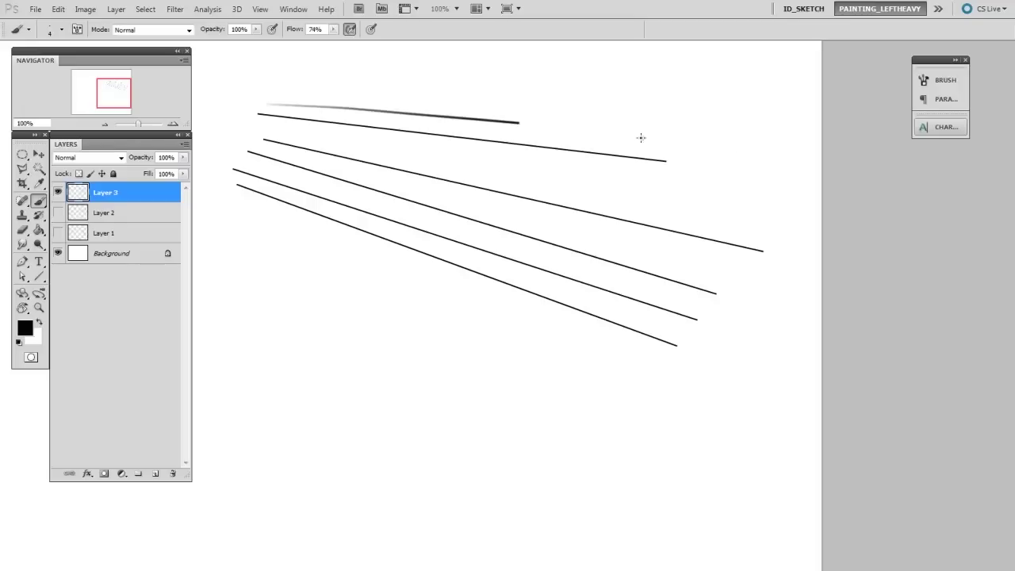
key("e")
mouse_move(261, 99)
left_mouse_down()
mouse_move(750, 155)
mouse_move(415, 118)
mouse_move(706, 143)
left_mouse_up()
key("b")
key("e")
left_click_drag(264, 107, 727, 161)
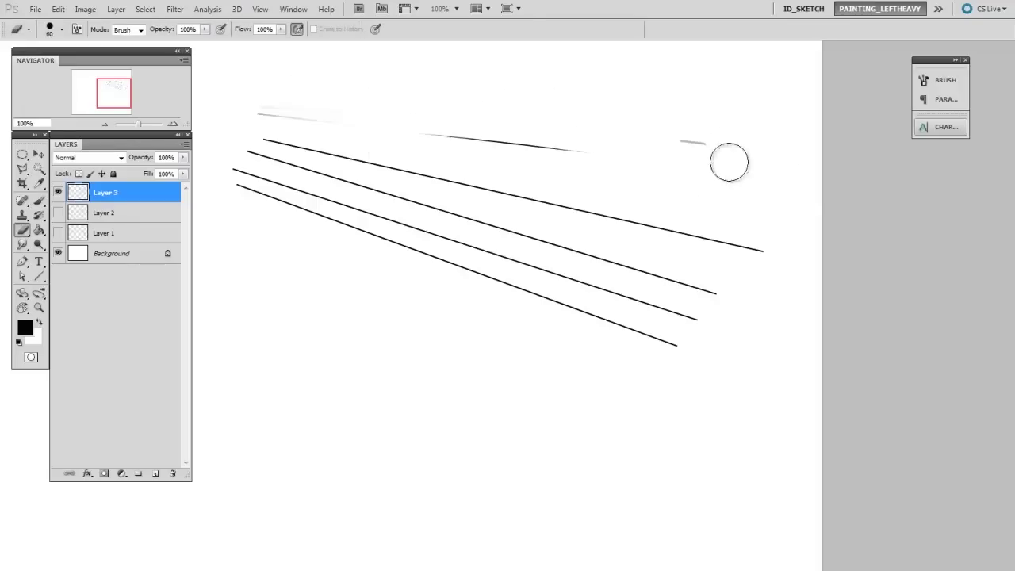
key("ctrl+z")
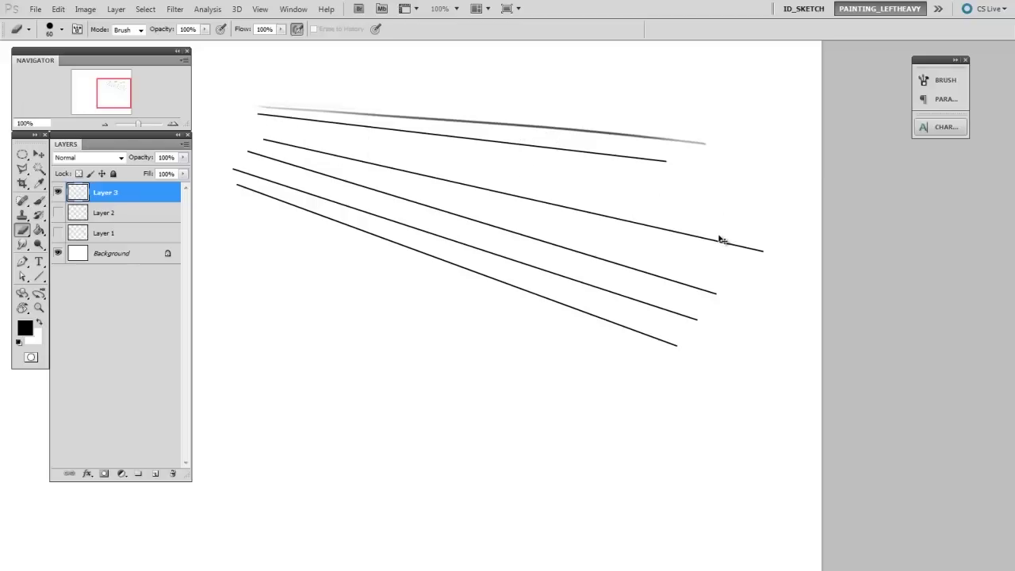
key("ctrl+alt+z")
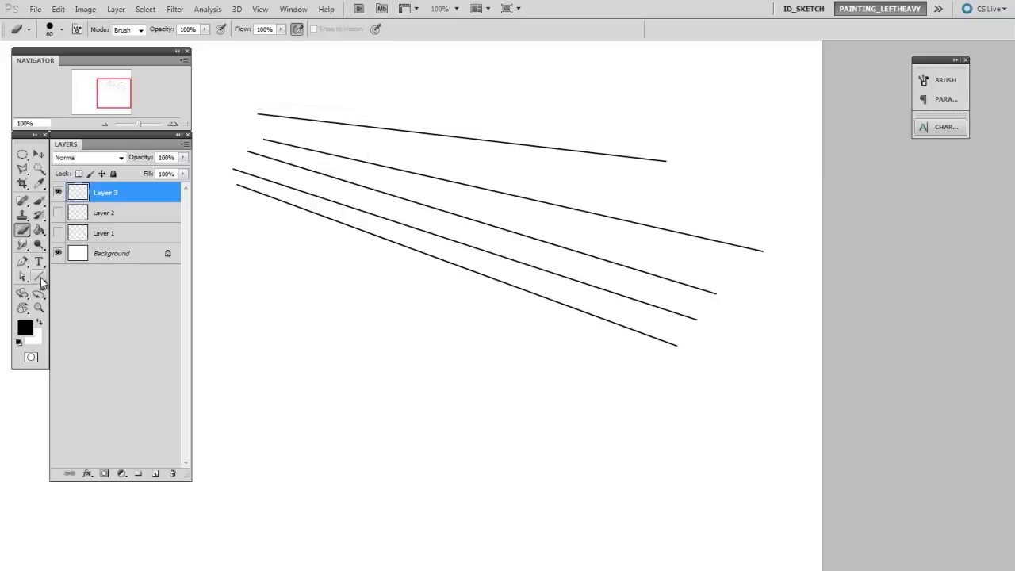
Step: Draw a sixth straight line with the Line Tool above the top one
left_click(39, 276)
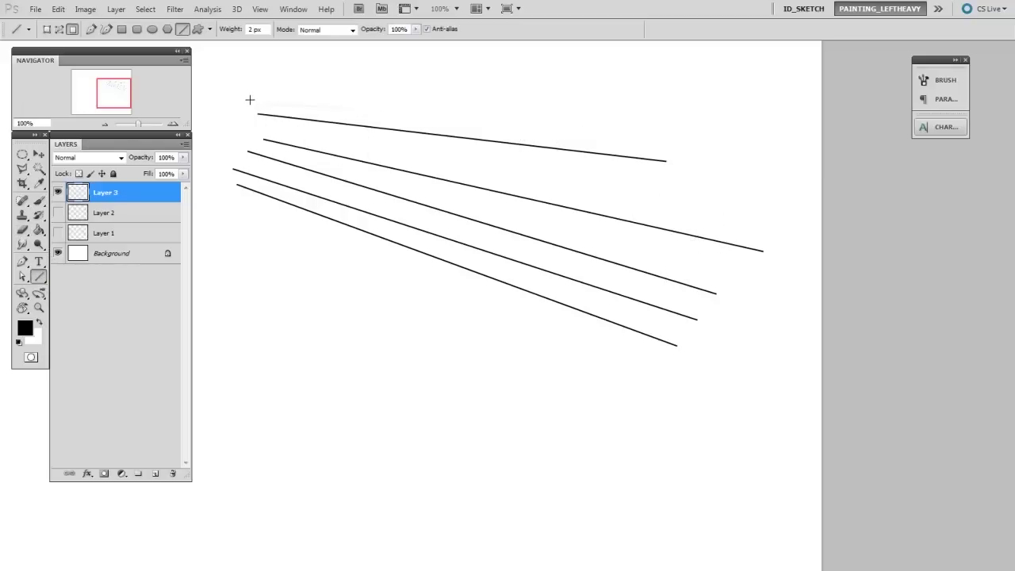
mouse_move(250, 100)
left_mouse_down()
mouse_move(764, 158)
mouse_move(766, 148)
left_mouse_up()
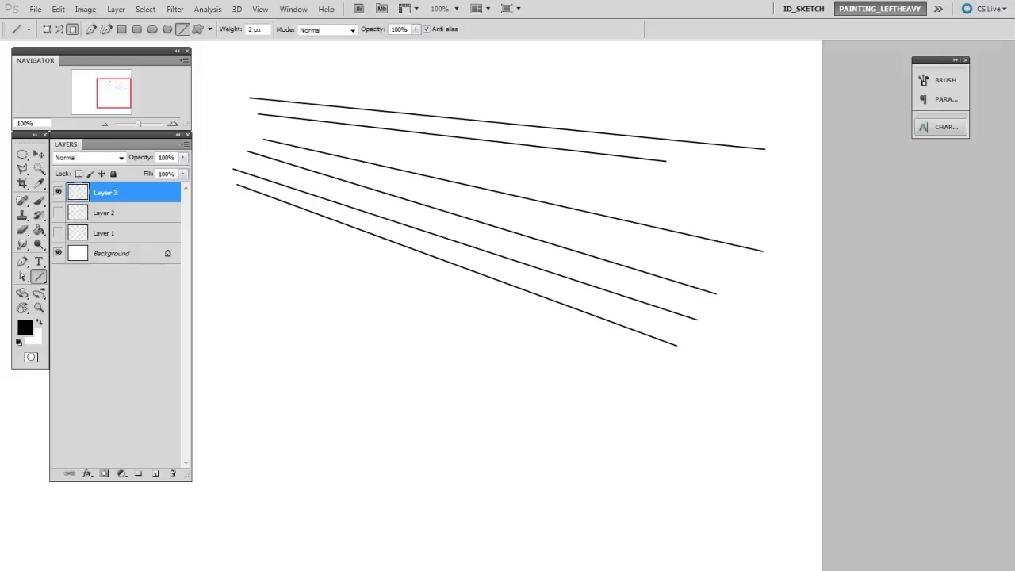
key("ctrl+plus")
Step: Set the line weight to 10 and drag a thick line across above the fan
left_click_drag(661, 213, 653, 379)
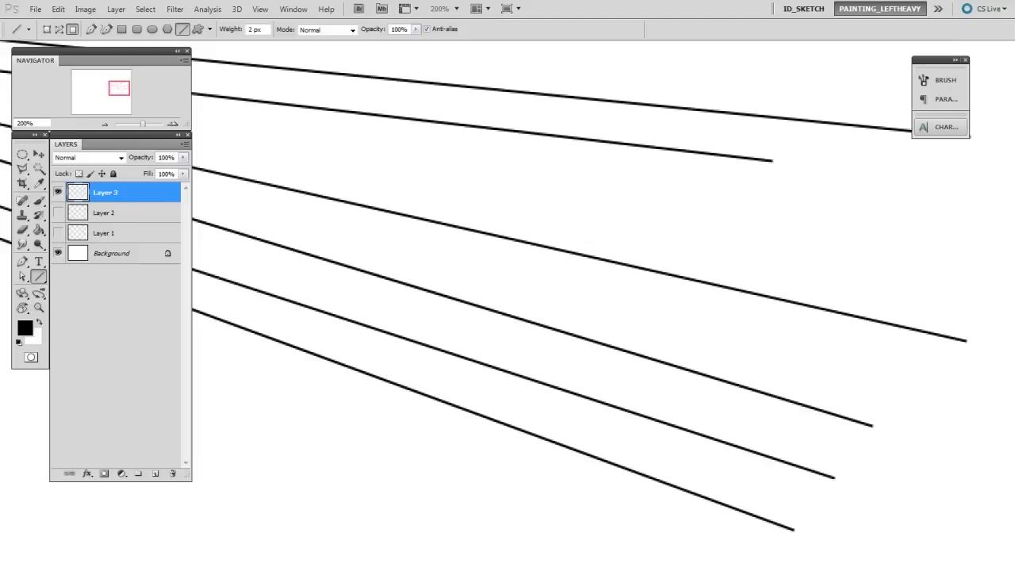
left_click_drag(336, 135, 769, 227)
mouse_move(401, 211)
left_mouse_down()
mouse_move(498, 227)
mouse_move(476, 417)
left_mouse_up()
type("10")
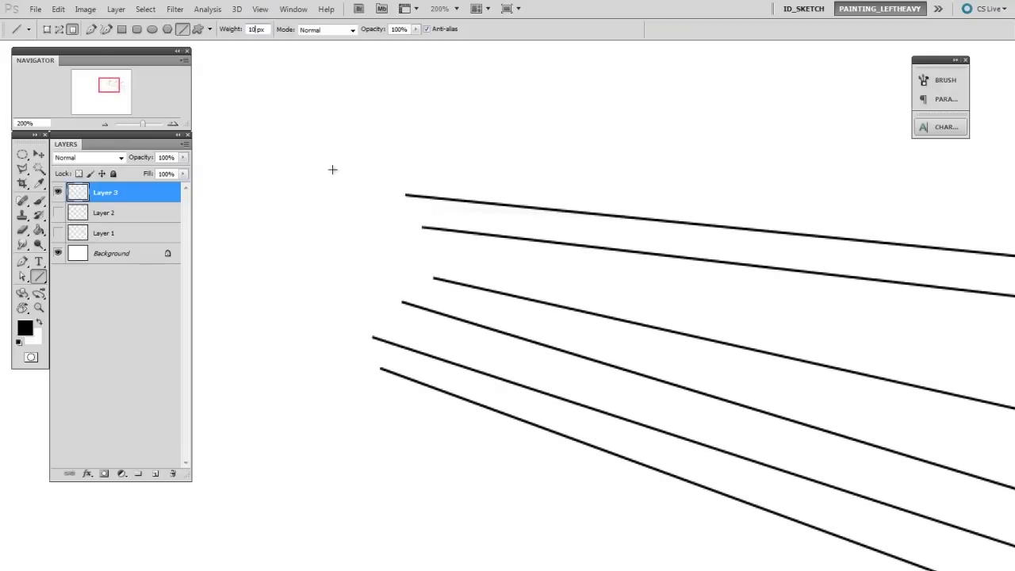
mouse_move(283, 129)
left_mouse_down()
mouse_move(629, 121)
mouse_move(805, 133)
left_mouse_up()
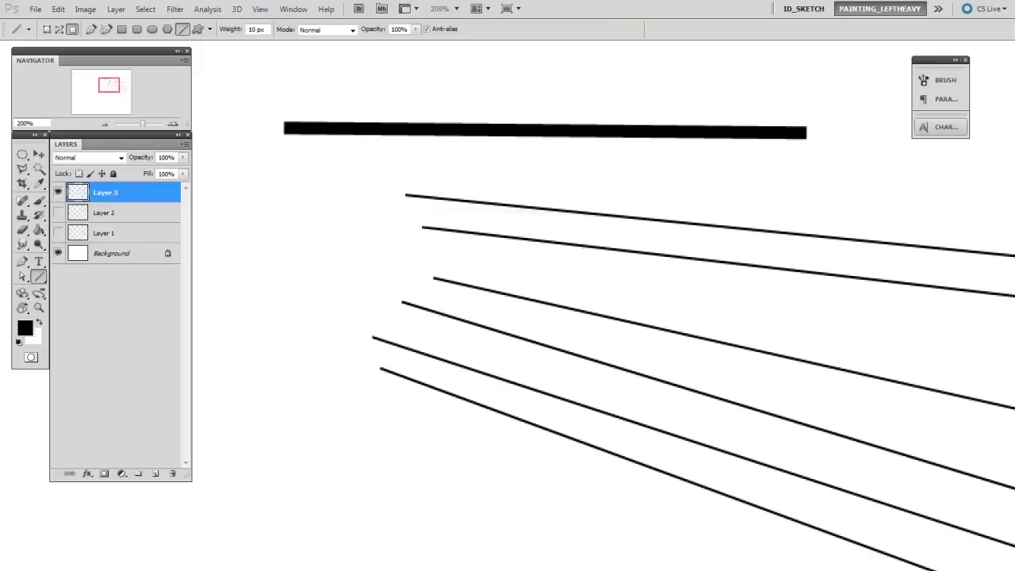
key("b")
key("ctrl+minus")
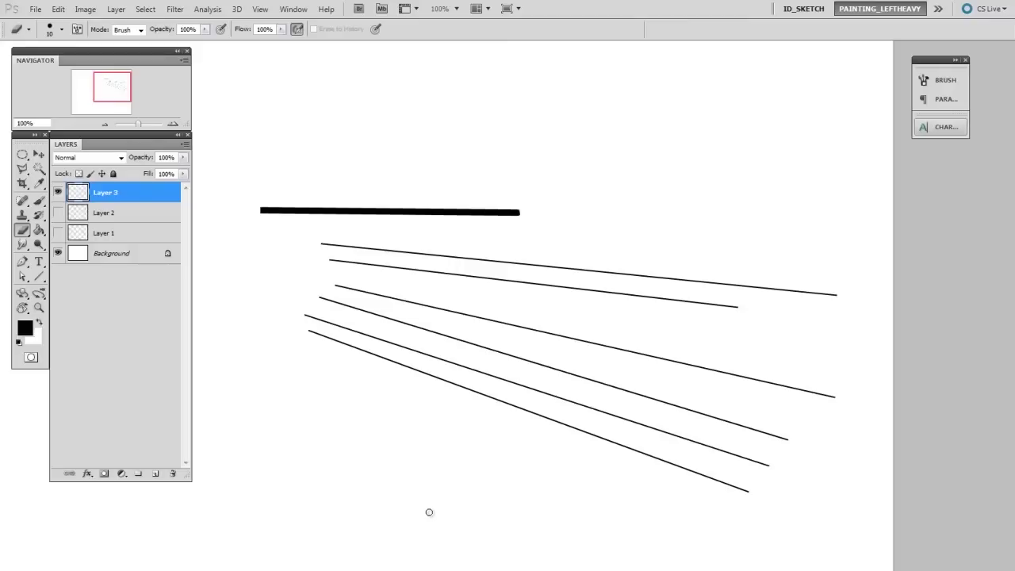
Step: Reset the Line tool to 2 px and draw a long diagonal from top-left to lower right
key("ctrl+minus")
left_click_drag(662, 394, 544, 277)
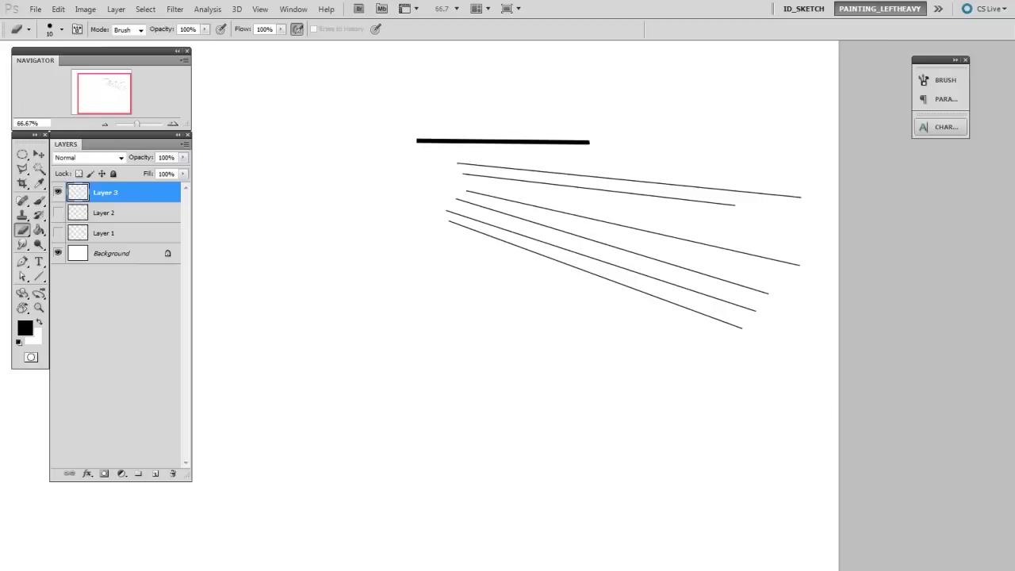
key("u")
double_click(249, 28)
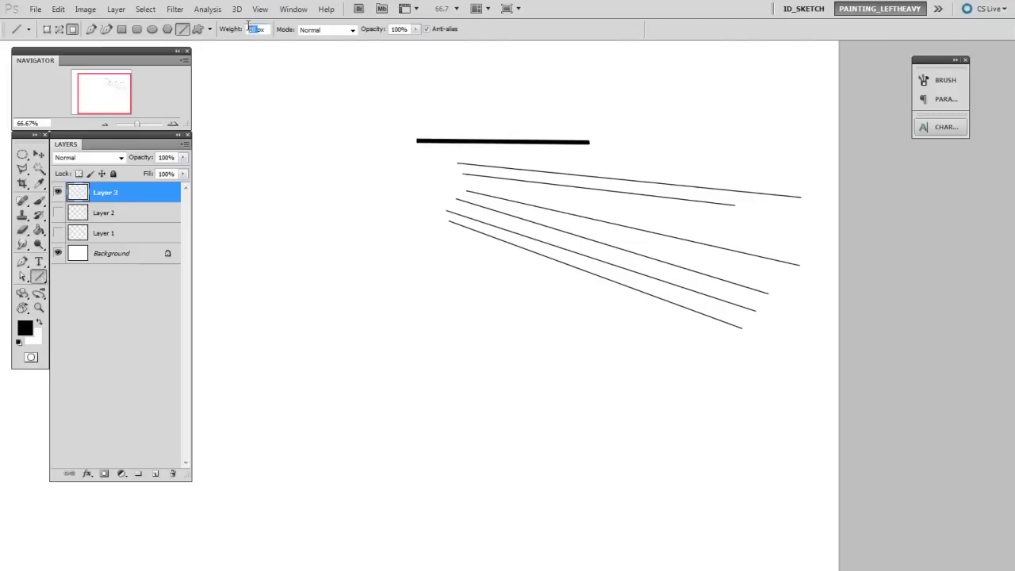
type("2")
key("Return")
left_click_drag(203, 72, 774, 445)
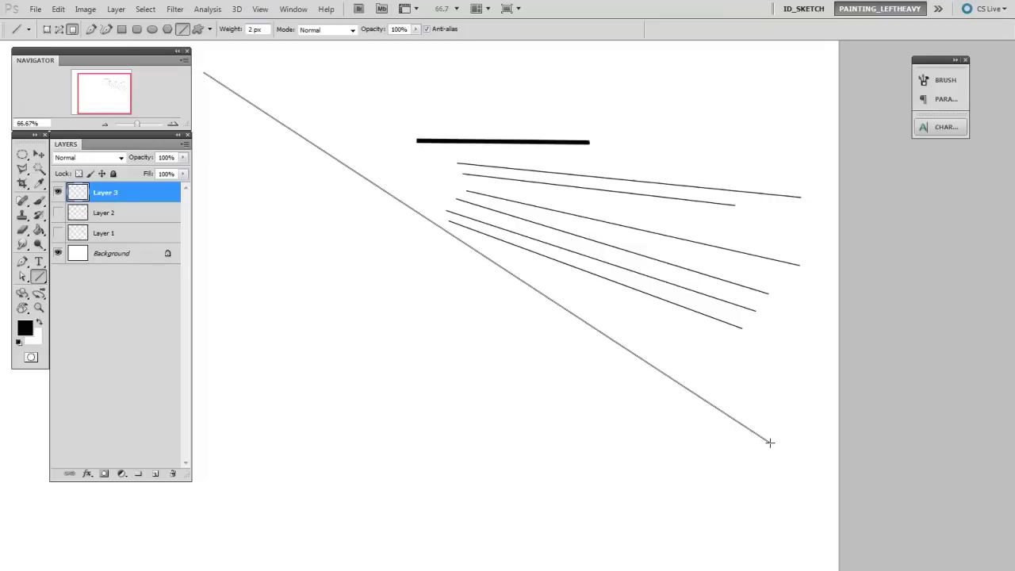
left_click_drag(773, 445, 769, 446)
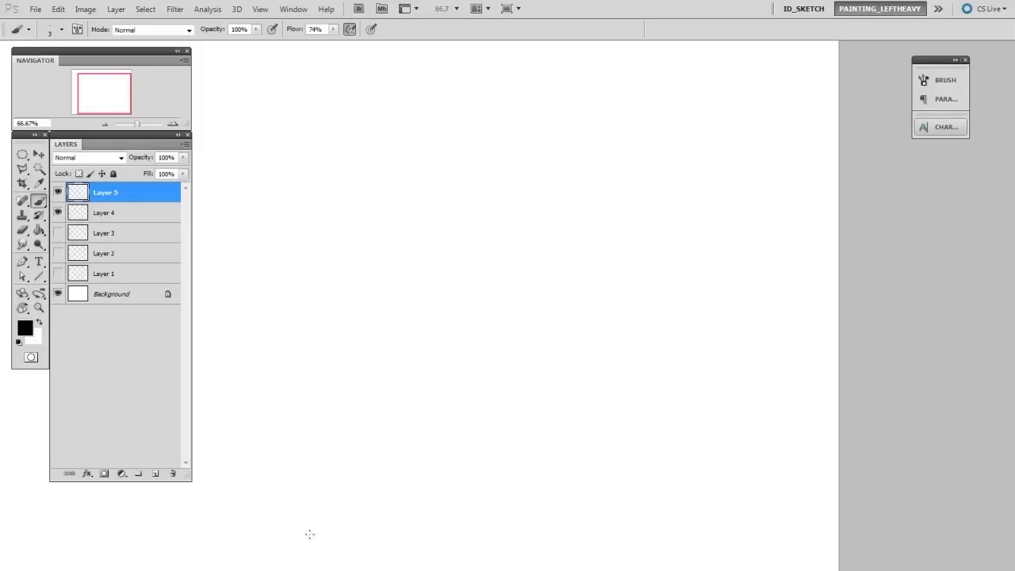
Step: Paint a set of long parallel tapered diagonal strokes across the canvas
left_click_drag(270, 311, 553, 132)
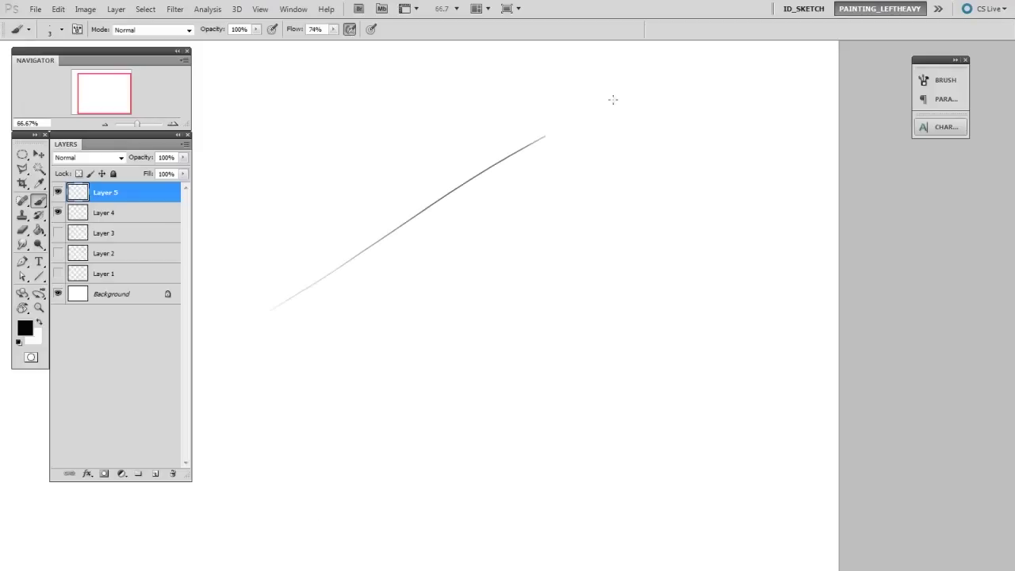
left_click_drag(262, 348, 667, 115)
left_click_drag(270, 368, 730, 119)
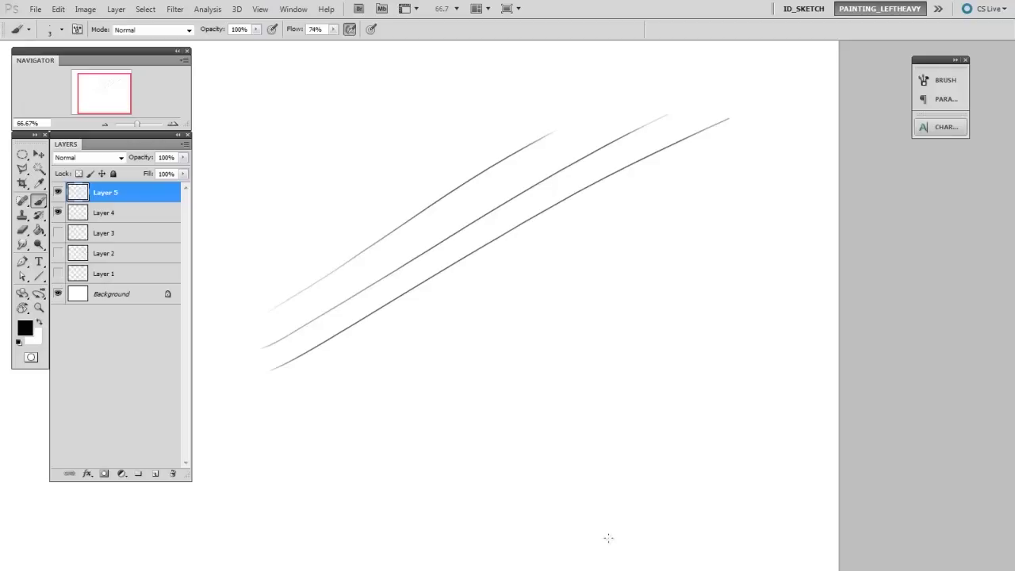
left_click_drag(405, 308, 414, 424)
left_click_drag(253, 283, 425, 235)
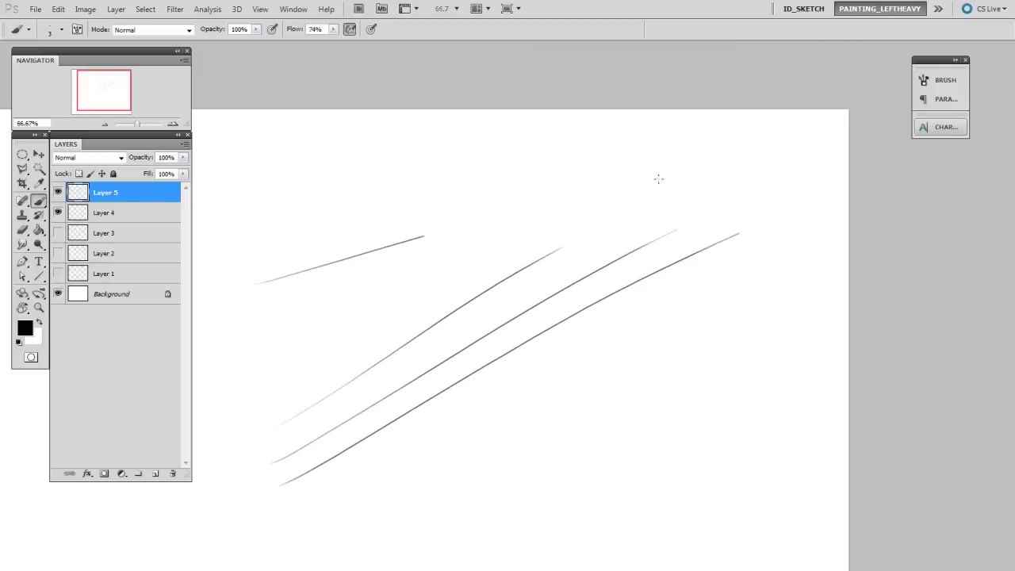
left_click_drag(678, 175, 425, 236)
left_click_drag(269, 292, 742, 168)
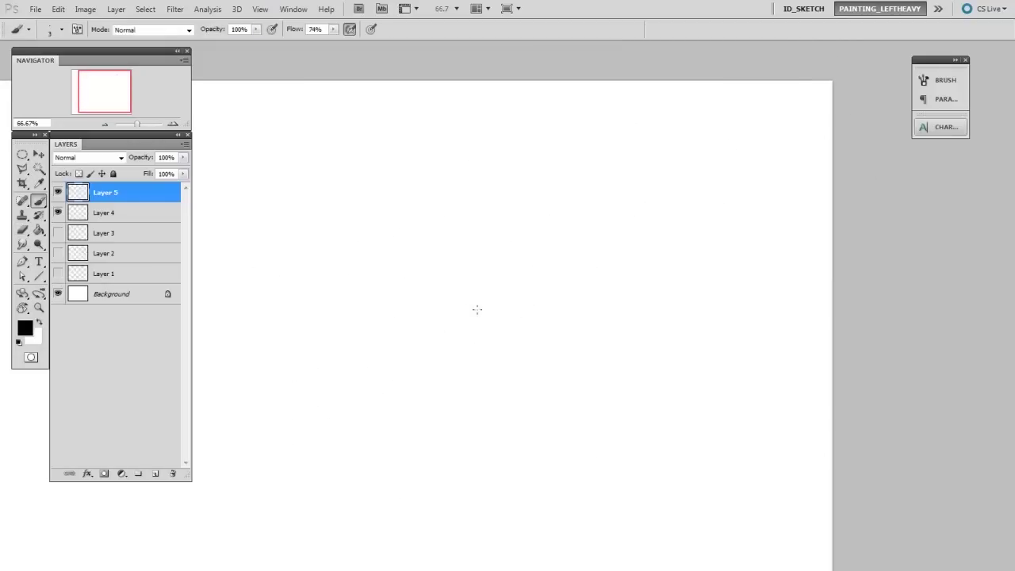
Step: Paint near-vertical strokes crossed by three long horizontal strokes
mouse_move(471, 127)
left_mouse_down()
mouse_move(465, 432)
mouse_move(495, 514)
left_mouse_up()
left_click_drag(278, 254, 777, 265)
left_click_drag(233, 280, 779, 264)
left_click_drag(235, 300, 809, 287)
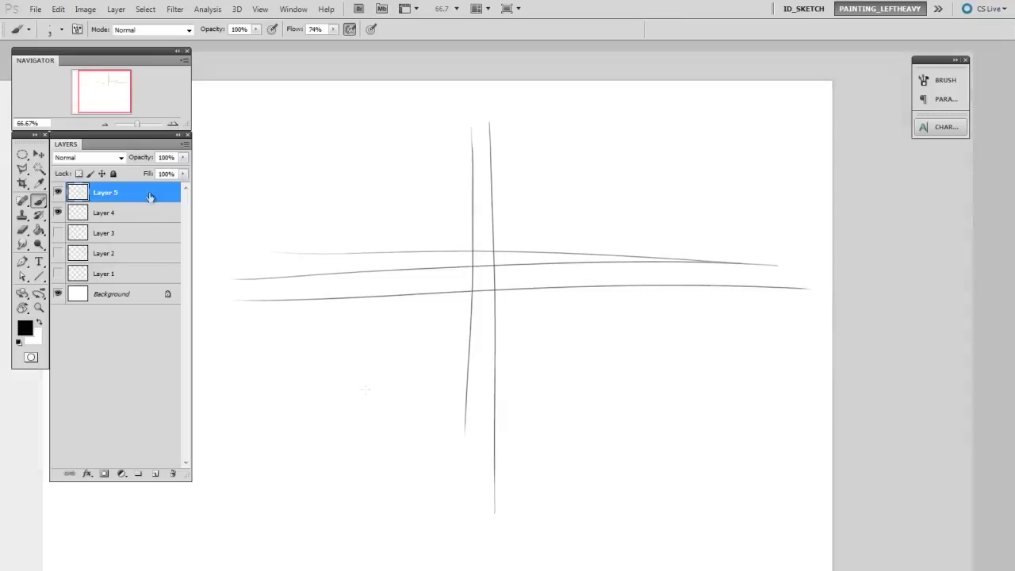
Step: Paint another set of four parallel diagonal strokes
left_click_drag(262, 352, 567, 151)
left_click_drag(270, 385, 600, 157)
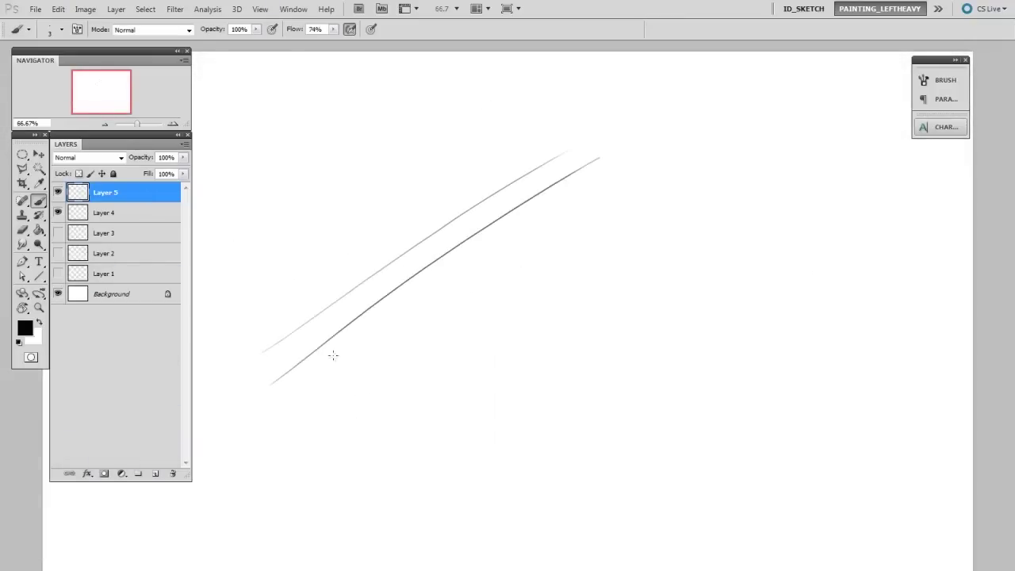
mouse_move(302, 387)
left_mouse_down()
mouse_move(620, 165)
mouse_move(606, 177)
mouse_move(650, 168)
left_mouse_up()
left_click_drag(352, 395, 685, 160)
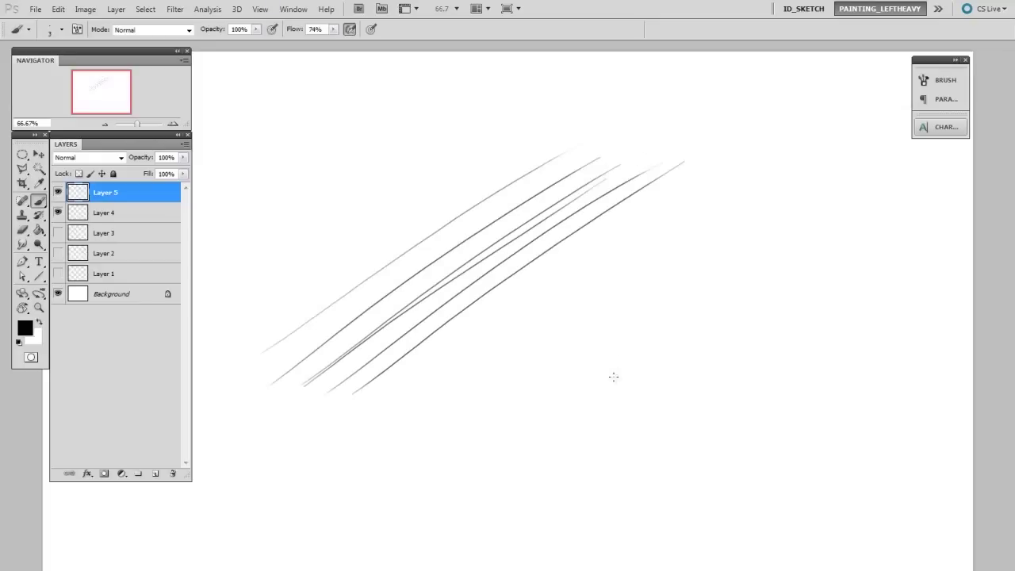
Step: Rotate the canvas so strokes run horizontally and paint a diagonal at the upper left
key("r")
mouse_move(575, 83)
left_mouse_down()
mouse_move(789, 222)
mouse_move(798, 305)
left_mouse_up()
key("b")
mouse_move(257, 287)
left_mouse_down()
mouse_move(519, 71)
mouse_move(508, 86)
left_mouse_up()
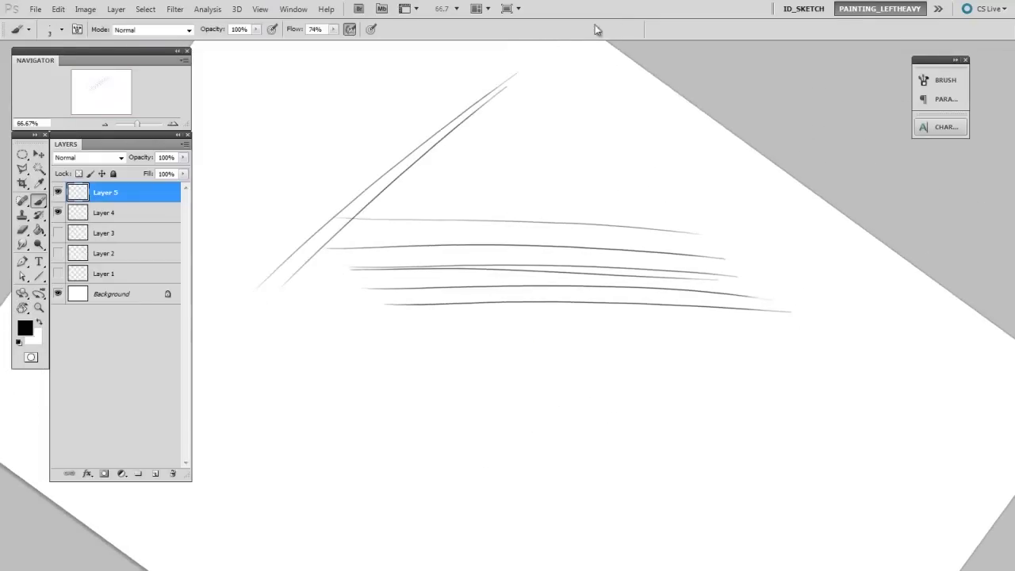
Step: Rotate to new angles, painting a long crossing stroke and a box-corner stroke
key("r")
mouse_move(647, 352)
left_mouse_down()
mouse_move(596, 254)
mouse_move(810, 292)
left_mouse_up()
key("b")
left_click_drag(601, 129, 563, 397)
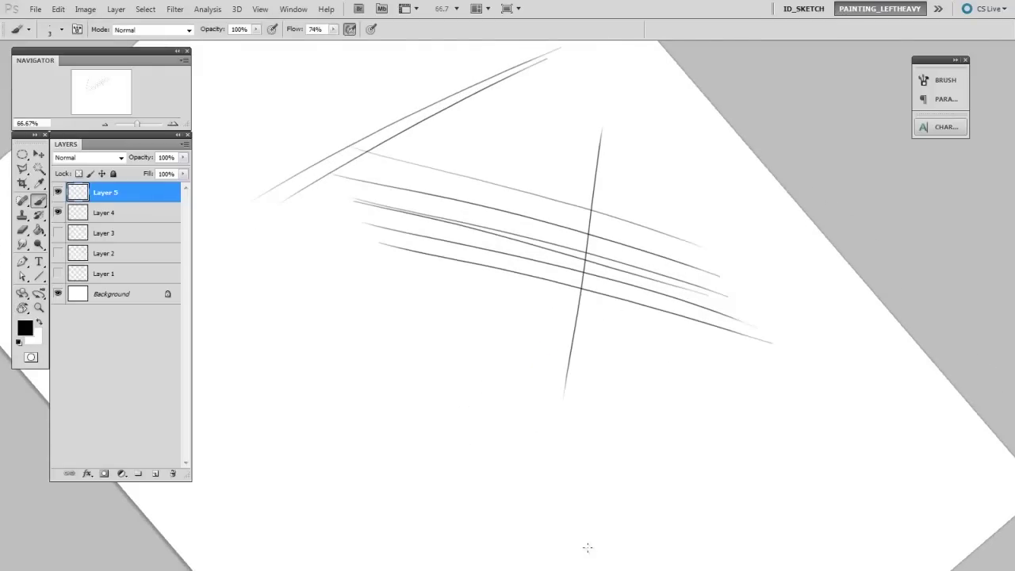
key("r")
left_click_drag(555, 166, 589, 157)
key("b")
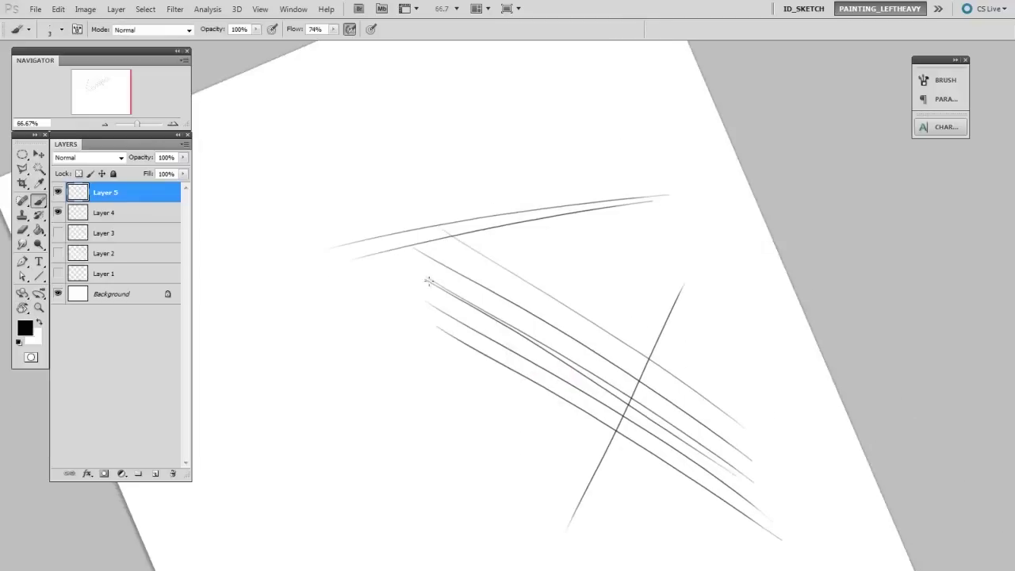
left_click_drag(341, 238, 474, 181)
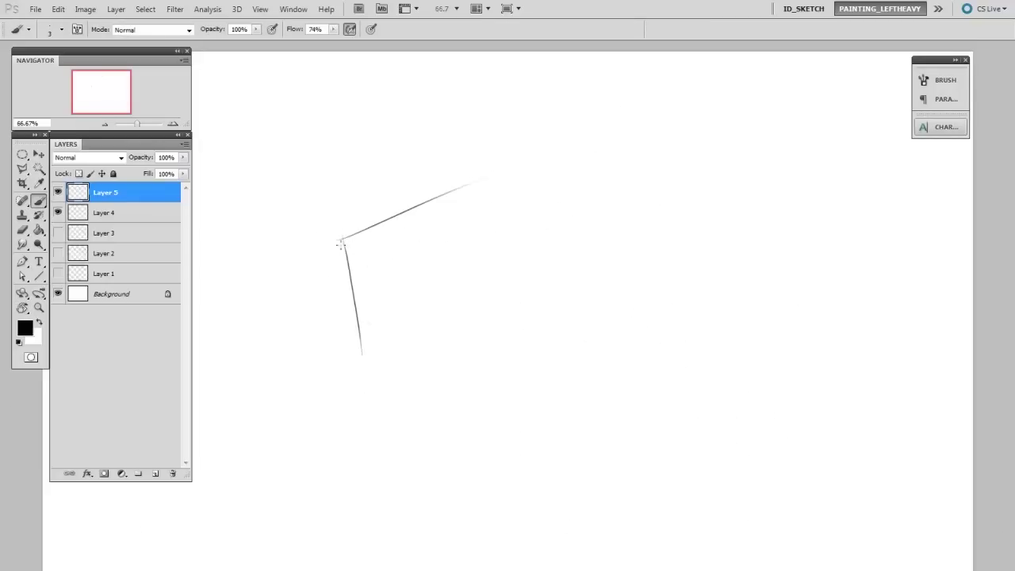
Step: Add the top, vertical and bottom edges of the large central cube
mouse_move(328, 232)
left_mouse_down()
mouse_move(419, 319)
mouse_move(572, 226)
left_mouse_up()
left_click_drag(400, 297, 414, 411)
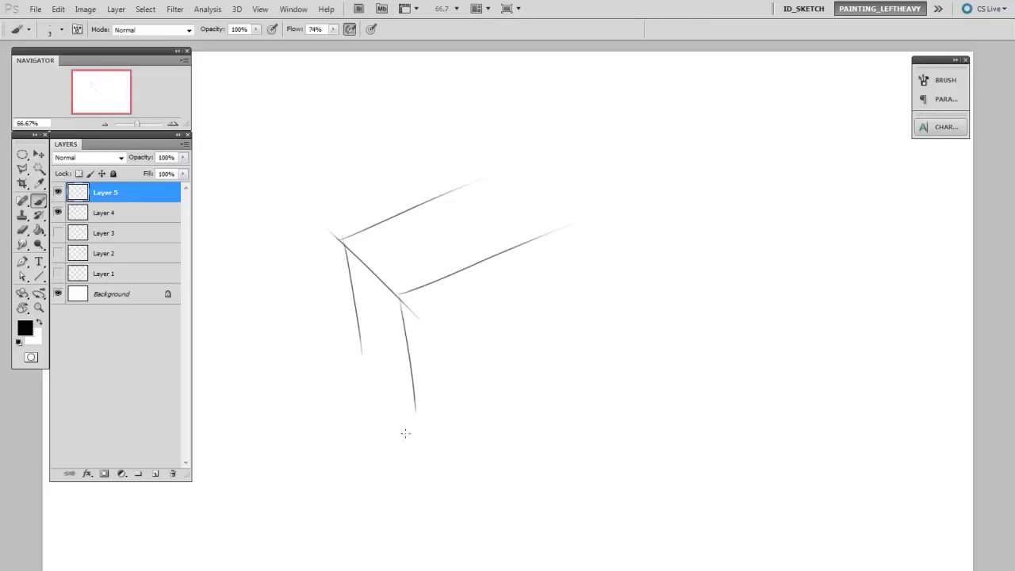
mouse_move(357, 343)
left_mouse_down()
mouse_move(418, 406)
mouse_move(570, 327)
left_mouse_up()
left_click_drag(523, 256, 517, 399)
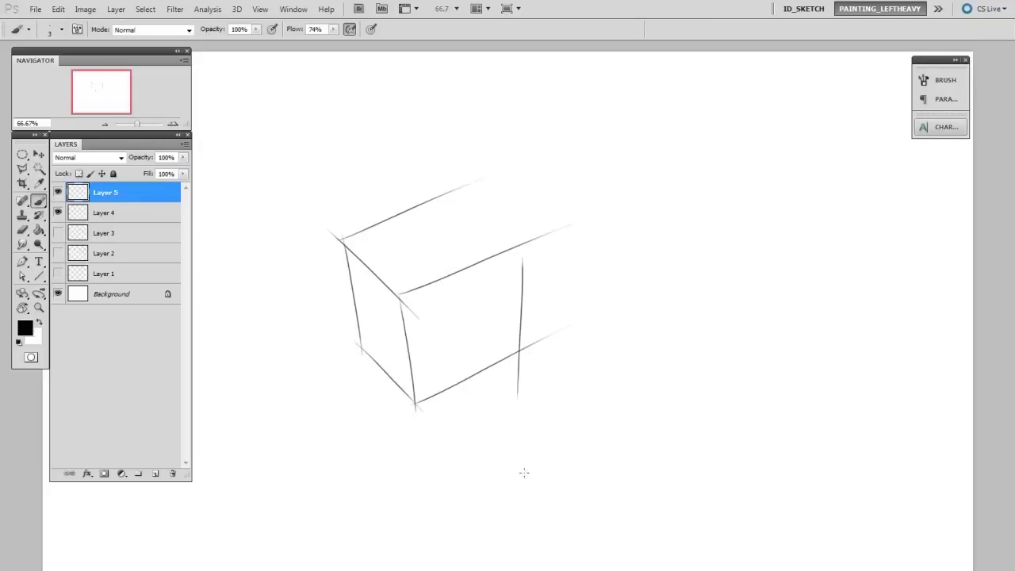
left_click_drag(452, 200, 543, 269)
Step: Sketch a second freehand box to the right of the central cube
mouse_move(646, 180)
left_mouse_down()
mouse_move(665, 333)
mouse_move(738, 149)
left_mouse_up()
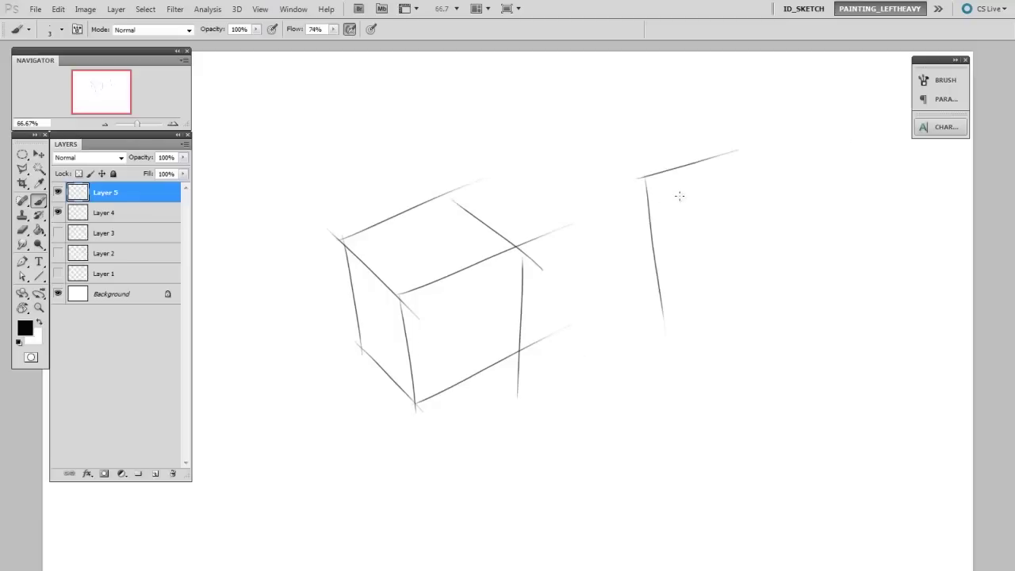
left_click_drag(681, 194, 799, 154)
left_click_drag(733, 150, 800, 154)
mouse_move(646, 181)
left_mouse_down()
mouse_move(684, 195)
mouse_move(713, 345)
left_mouse_up()
left_click_drag(788, 157, 811, 353)
left_click_drag(706, 318, 806, 270)
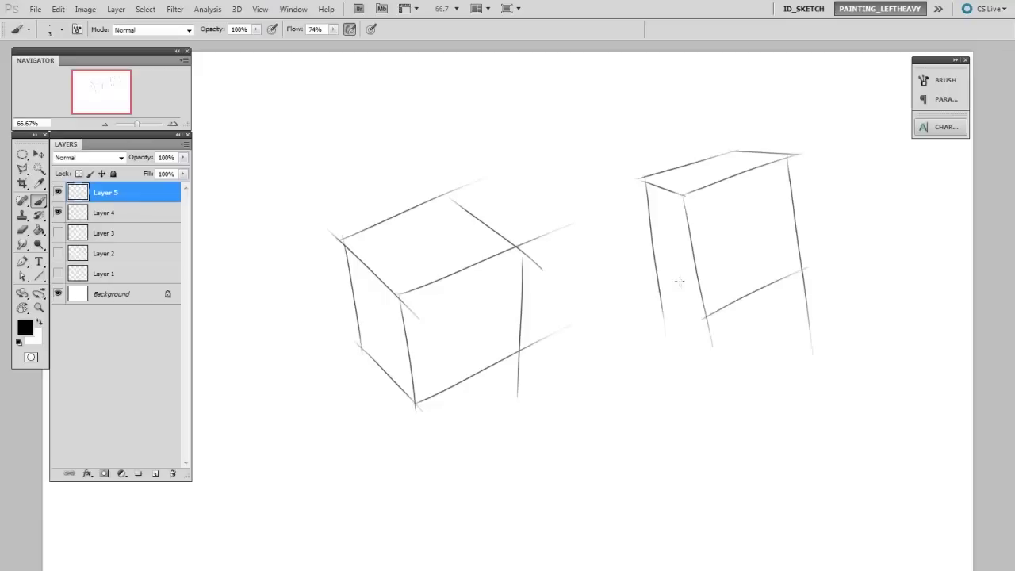
left_click_drag(652, 282, 706, 320)
Step: Sketch a third, low box below and right of the cube
mouse_move(604, 357)
left_mouse_down()
mouse_move(622, 435)
mouse_move(673, 338)
left_mouse_up()
mouse_move(605, 359)
left_mouse_down()
mouse_move(660, 383)
mouse_move(738, 366)
left_mouse_up()
left_click_drag(672, 339, 770, 365)
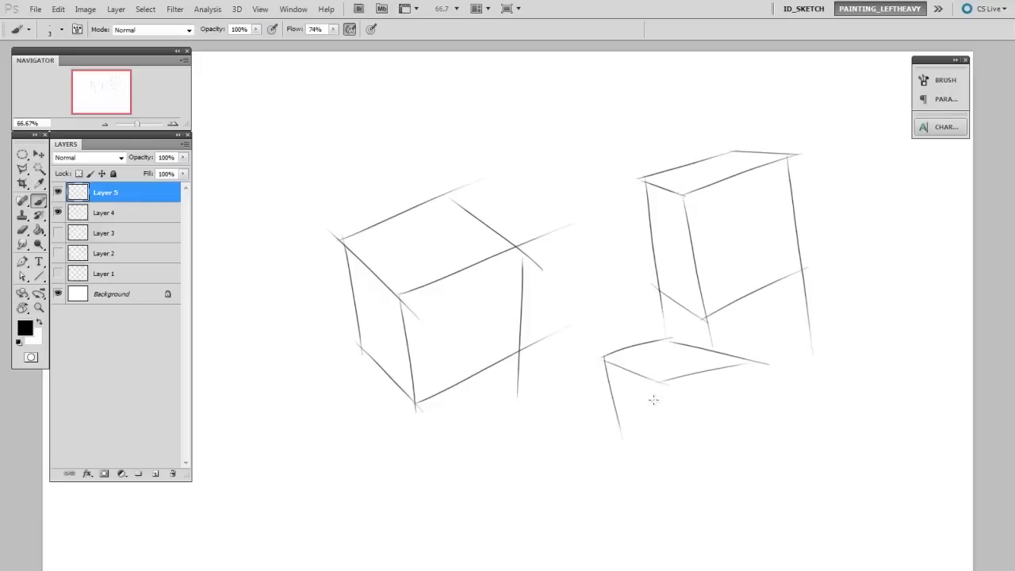
left_click_drag(660, 386, 669, 425)
left_click_drag(741, 362, 749, 420)
left_click_drag(666, 438, 757, 426)
left_click_drag(614, 407, 668, 435)
Step: Sketch a small box above the central cube
mouse_move(501, 117)
left_mouse_down()
mouse_move(517, 181)
mouse_move(534, 76)
left_mouse_up()
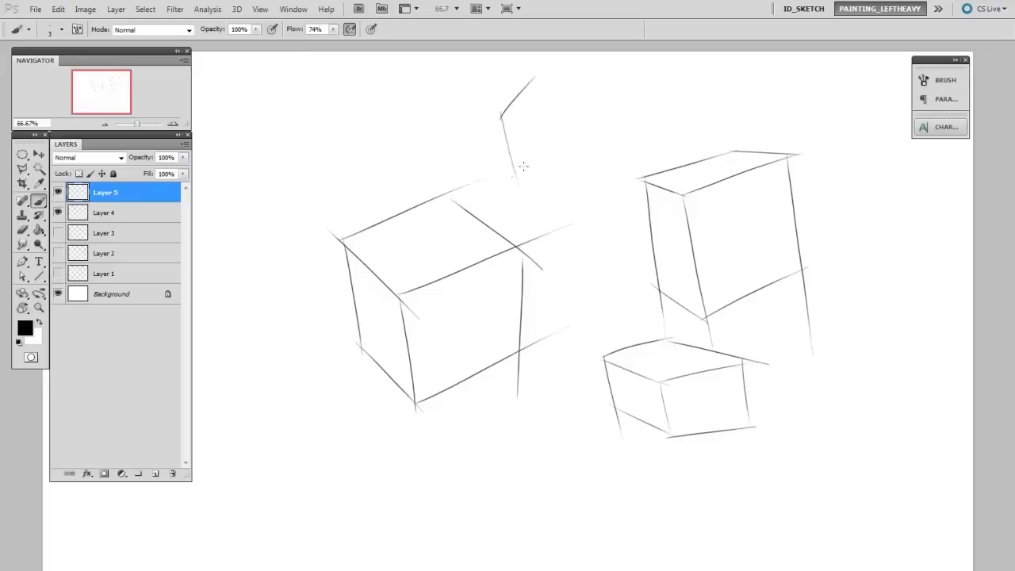
left_click_drag(512, 176, 550, 146)
left_click_drag(538, 73, 557, 186)
left_click_drag(530, 70, 644, 84)
left_click_drag(551, 145, 635, 141)
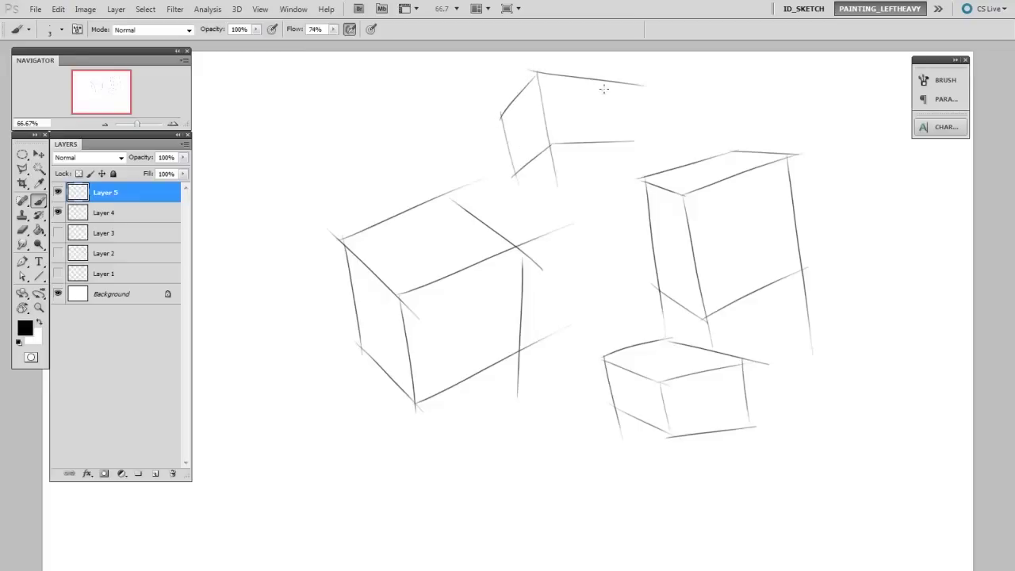
left_click_drag(603, 80, 614, 167)
left_click_drag(555, 178, 609, 143)
left_click_drag(512, 176, 569, 171)
Step: Sketch a box at the upper left of the canvas
mouse_move(285, 170)
left_mouse_down()
mouse_move(290, 192)
mouse_move(332, 123)
left_mouse_up()
left_click_drag(290, 205, 339, 161)
mouse_move(331, 122)
left_mouse_down()
mouse_move(333, 149)
mouse_move(424, 141)
left_mouse_up()
left_click_drag(336, 166, 431, 176)
left_click_drag(388, 134, 397, 187)
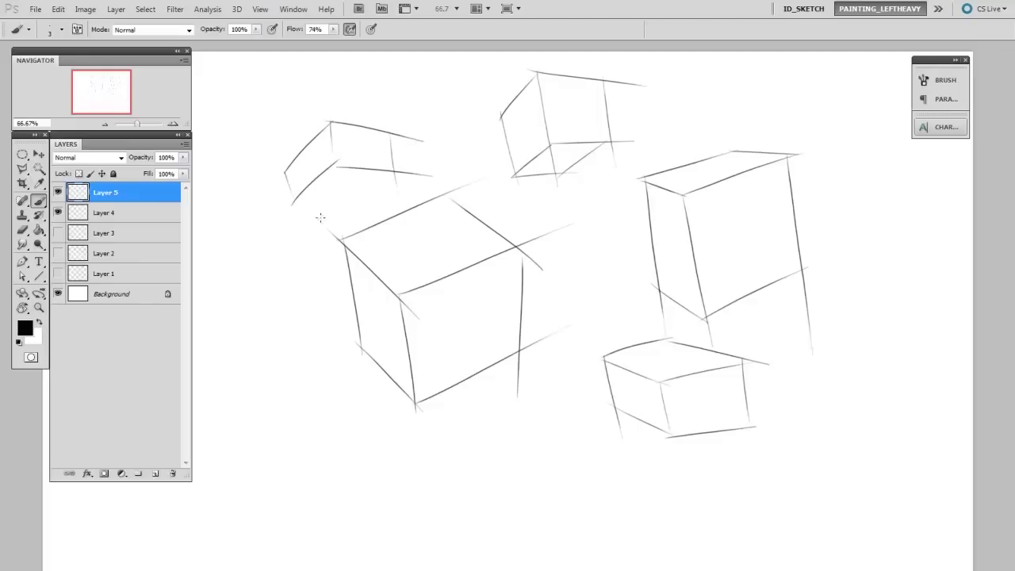
left_click_drag(325, 214, 398, 170)
left_click_drag(293, 201, 376, 199)
Step: Sketch a tall box at the left edge of the canvas
left_click_drag(232, 268, 247, 349)
left_click_drag(261, 275, 276, 367)
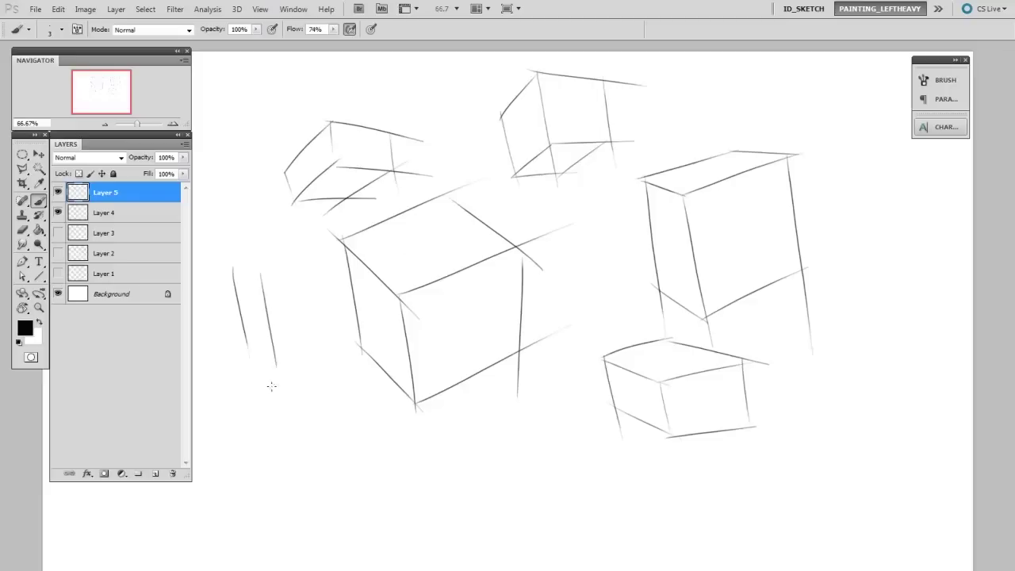
left_click_drag(234, 273, 273, 274)
left_click_drag(247, 346, 276, 348)
left_click_drag(264, 273, 302, 255)
left_click_drag(274, 347, 318, 318)
left_click_drag(303, 255, 321, 370)
mouse_move(234, 273)
left_mouse_down()
mouse_move(295, 247)
mouse_move(324, 253)
left_mouse_up()
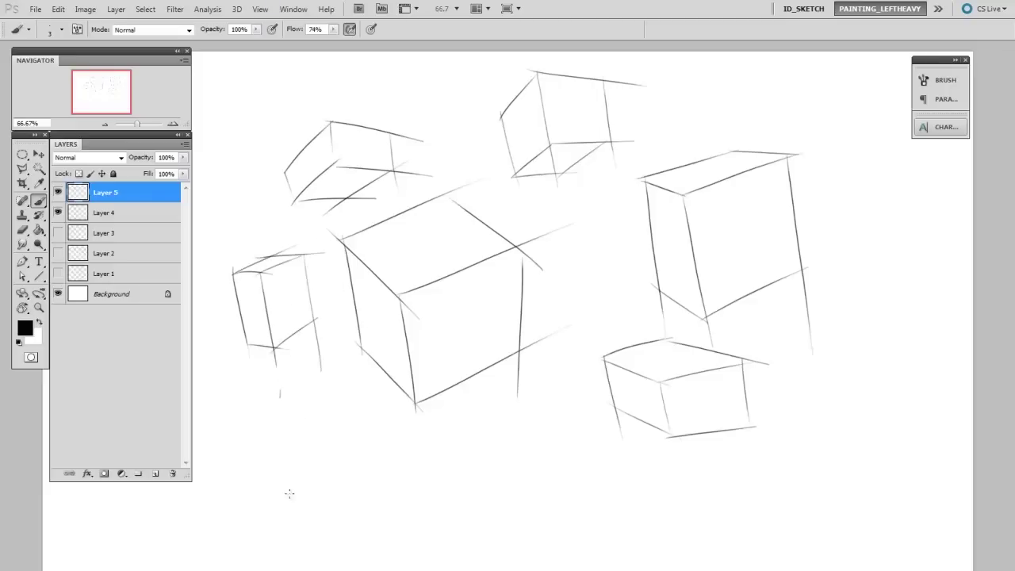
Step: Sketch a lower-left box and begin a small box below the cube
mouse_move(280, 397)
left_mouse_down()
mouse_move(289, 494)
mouse_move(316, 511)
mouse_move(360, 363)
left_mouse_up()
mouse_move(295, 403)
left_mouse_down()
mouse_move(374, 365)
mouse_move(305, 397)
mouse_move(359, 370)
mouse_move(361, 493)
mouse_move(357, 444)
left_mouse_up()
left_click_drag(287, 476, 317, 481)
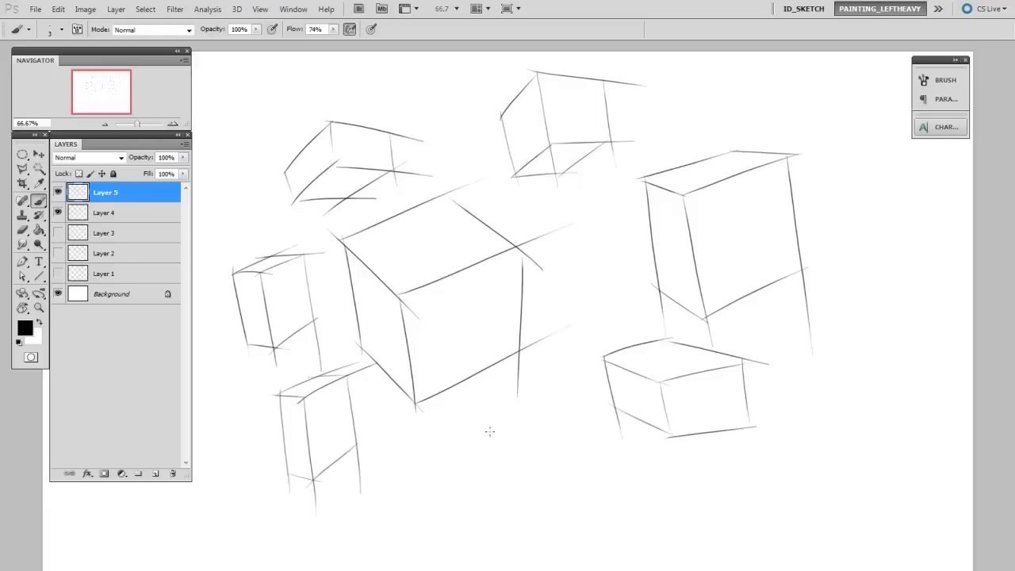
mouse_move(480, 420)
left_mouse_down()
mouse_move(485, 454)
mouse_move(522, 393)
mouse_move(565, 392)
left_mouse_up()
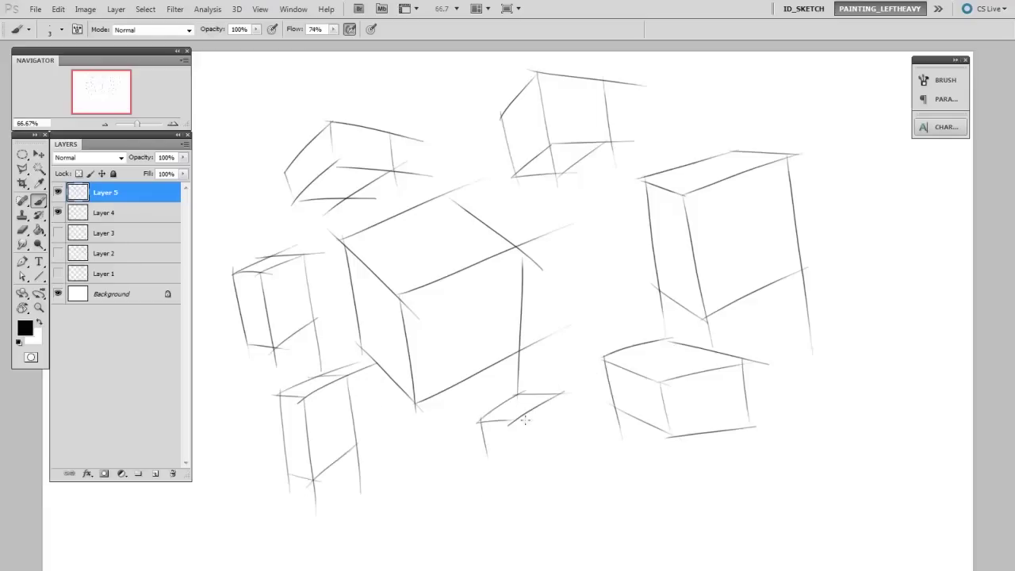